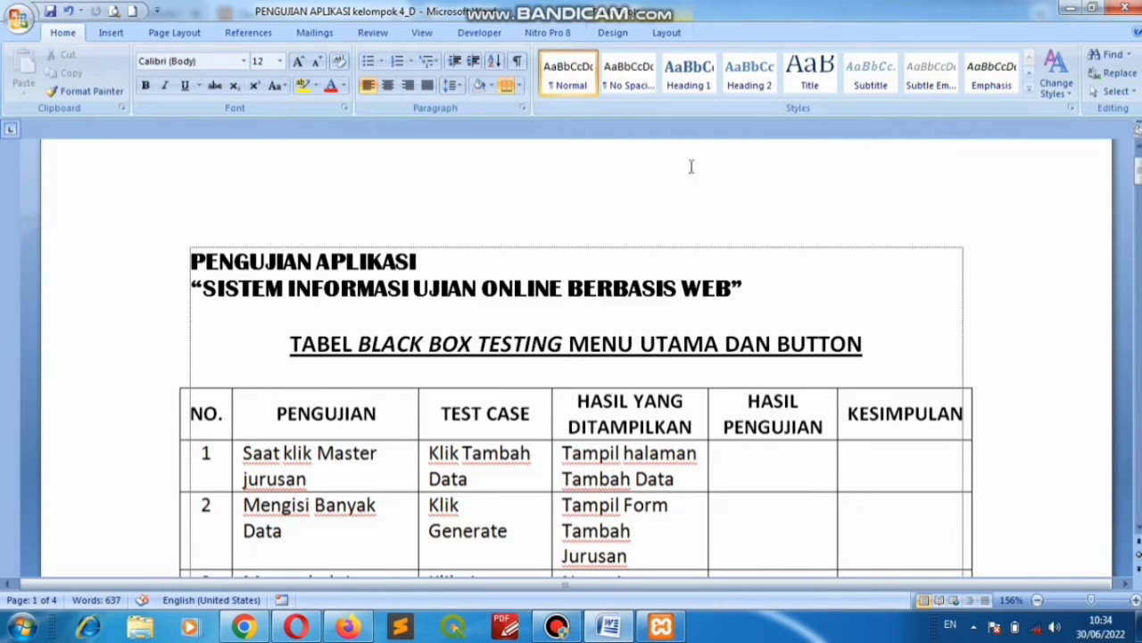
- Switch to the exam web app in Chrome and open the Tambah Data dialog for Master Jurusan
click(327, 409)
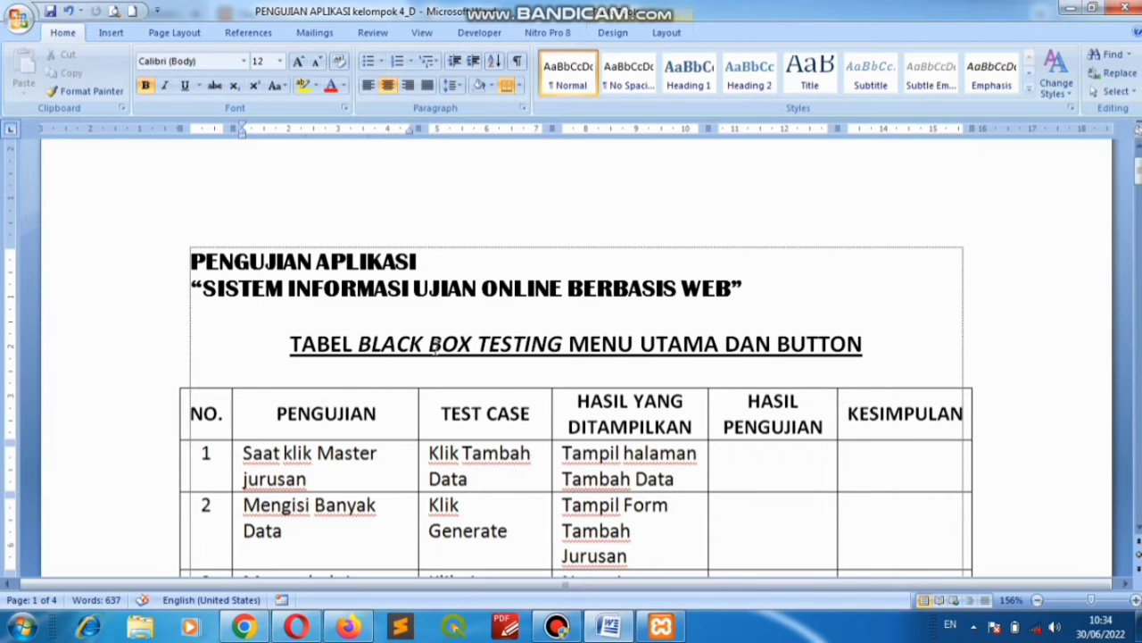
scroll(450, 348, down, 2)
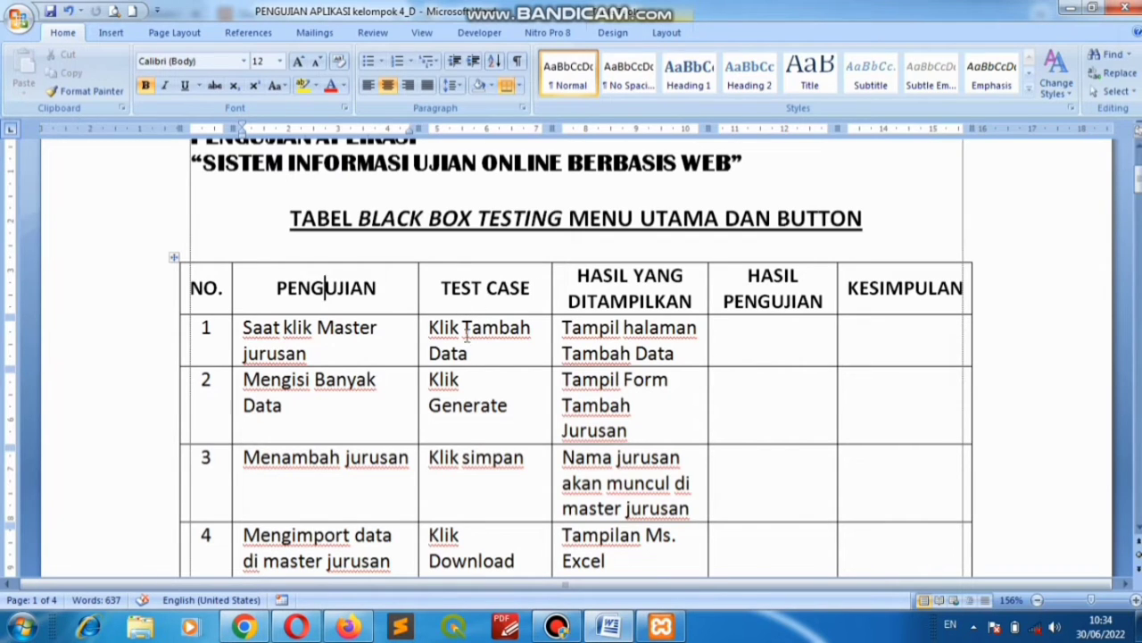
click(243, 626)
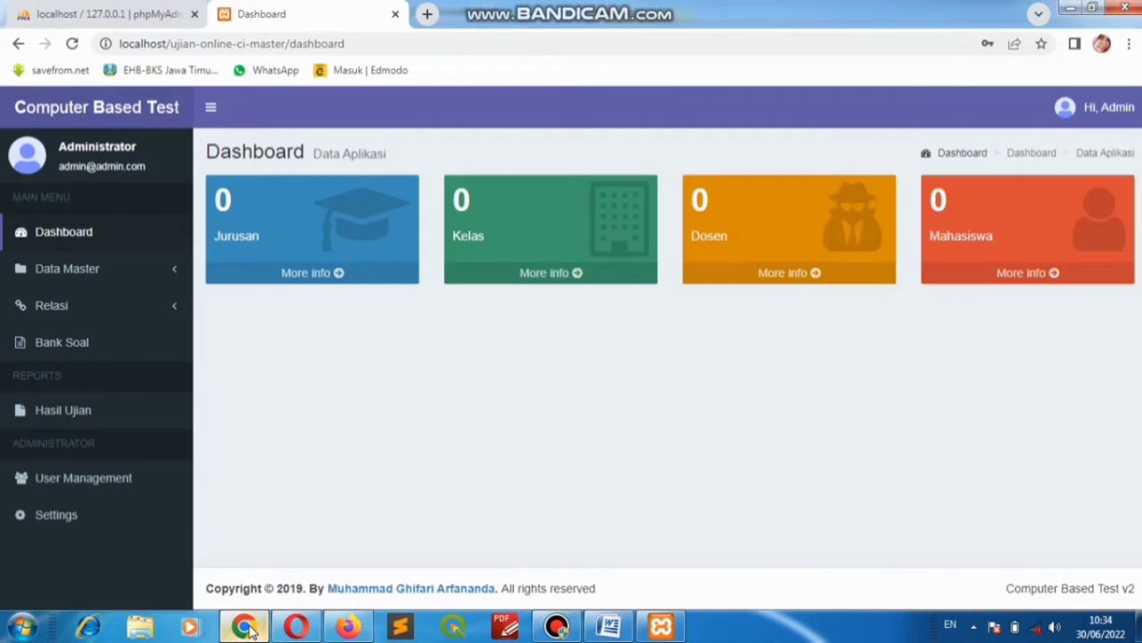
click(86, 273)
click(78, 300)
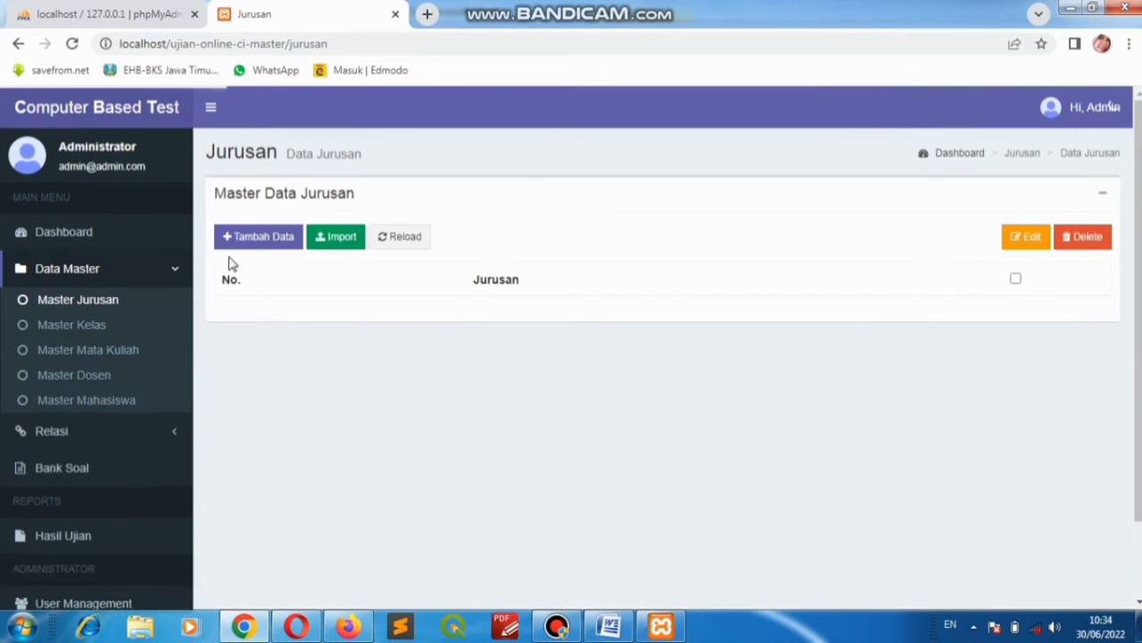
click(251, 239)
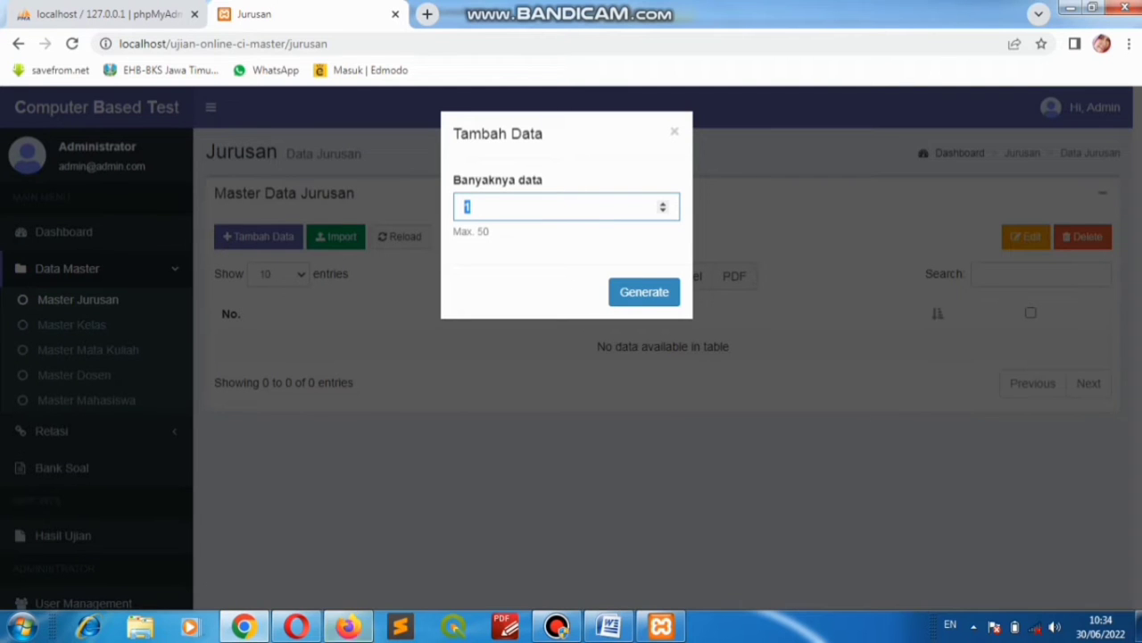
- Switch back to the Word test table and enter "sesuai harapan" as the HASIL PENGUJIAN of test 1
click(609, 625)
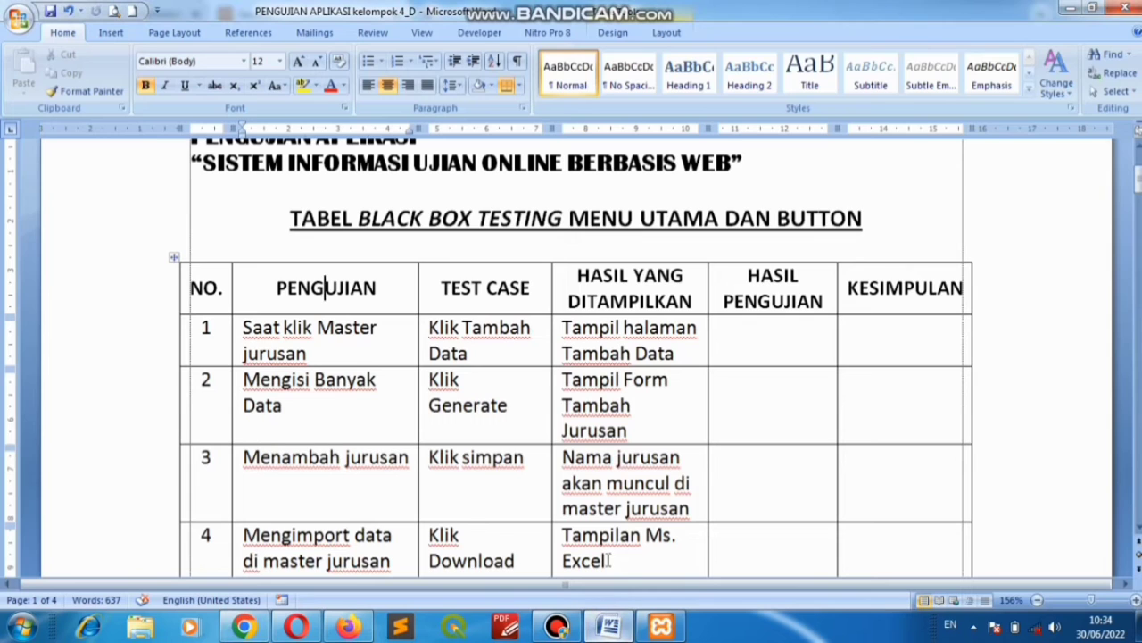
click(755, 339)
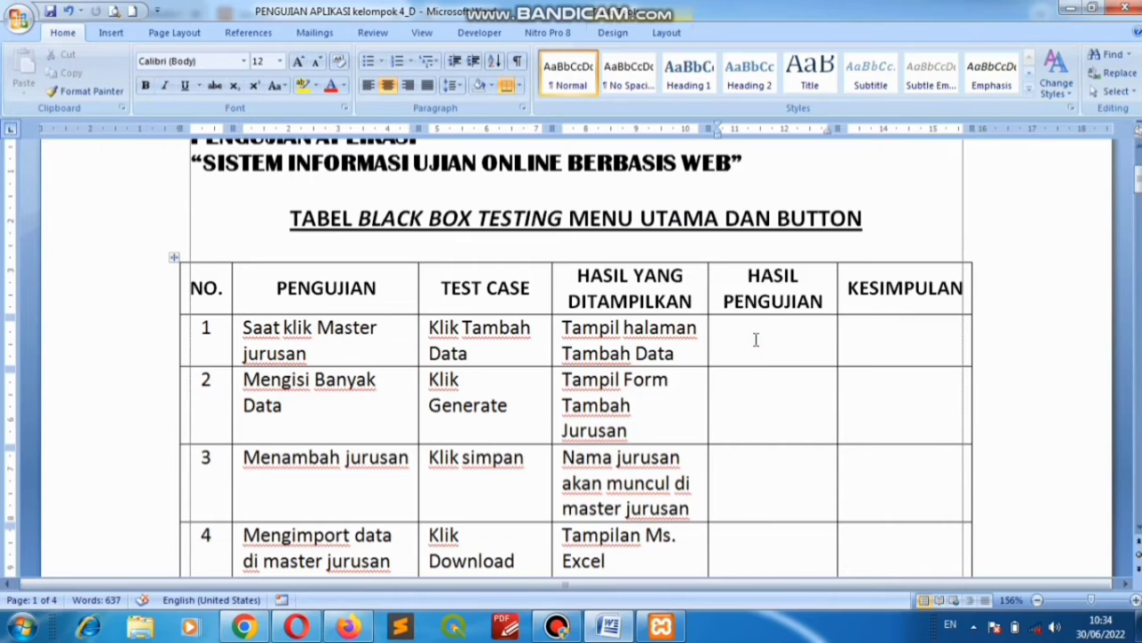
text(esuai)
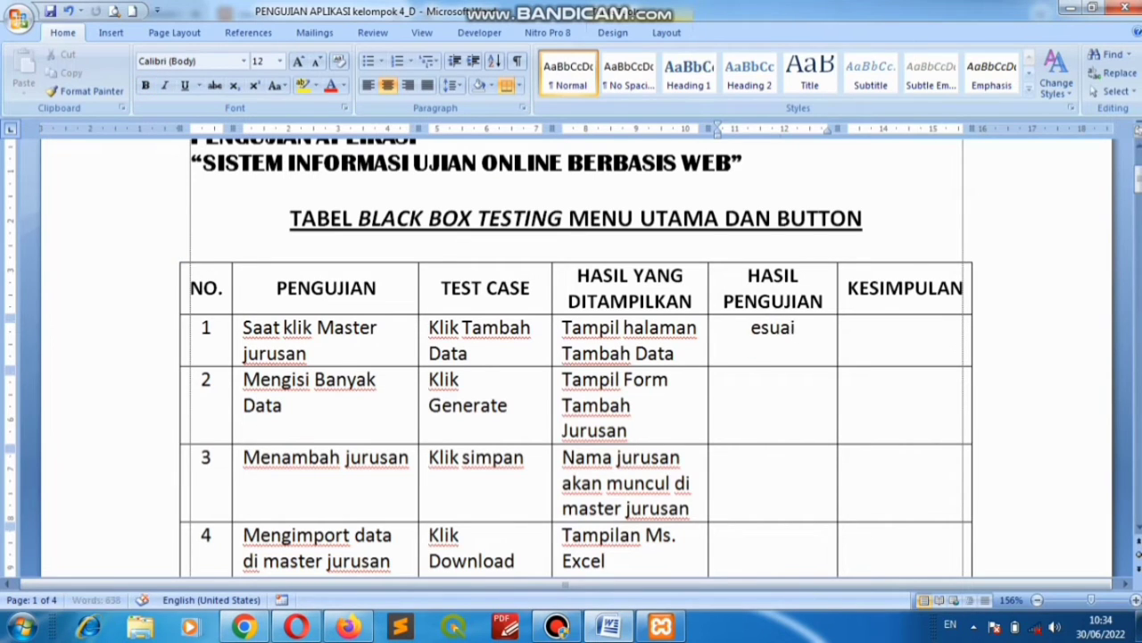
click(759, 328)
key(BackSpace)
text(se)
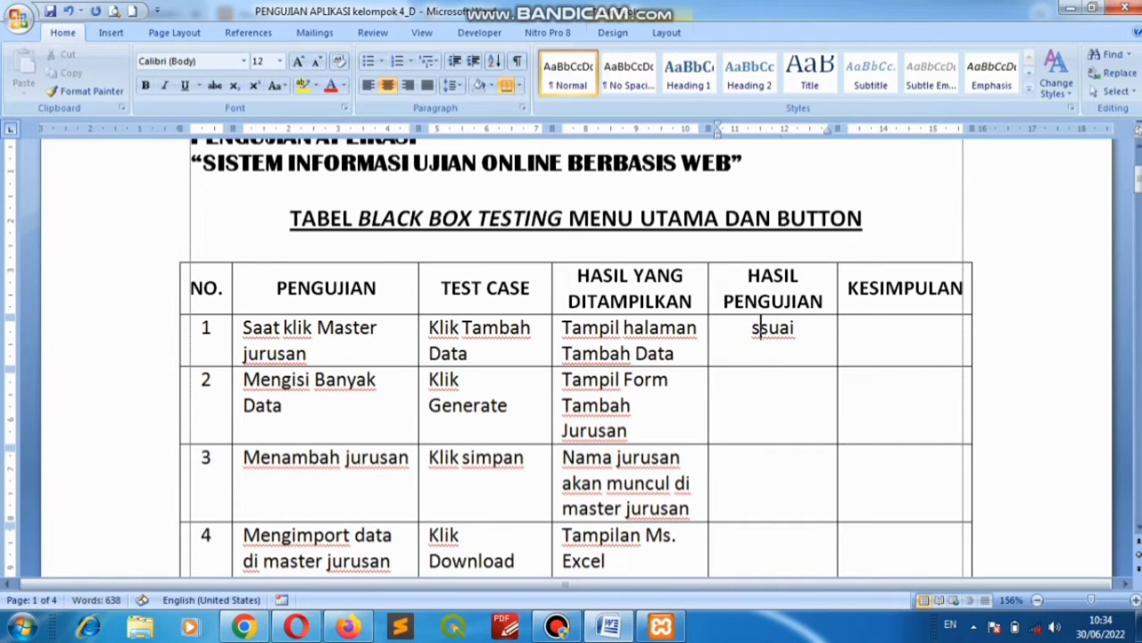
click(803, 331)
text(h)
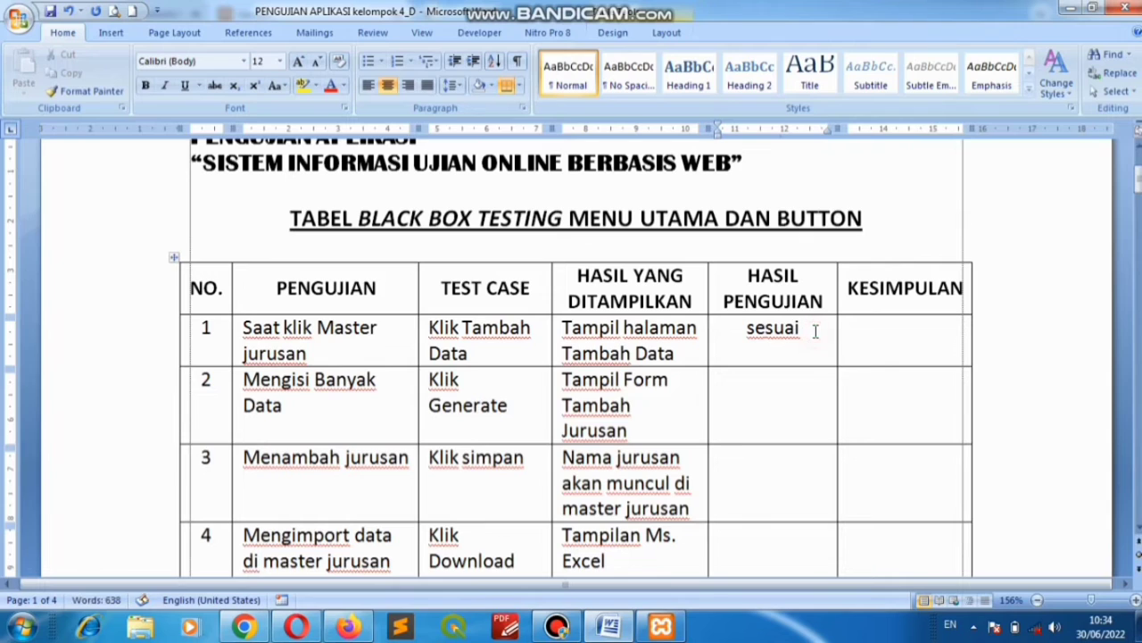
text(ara)
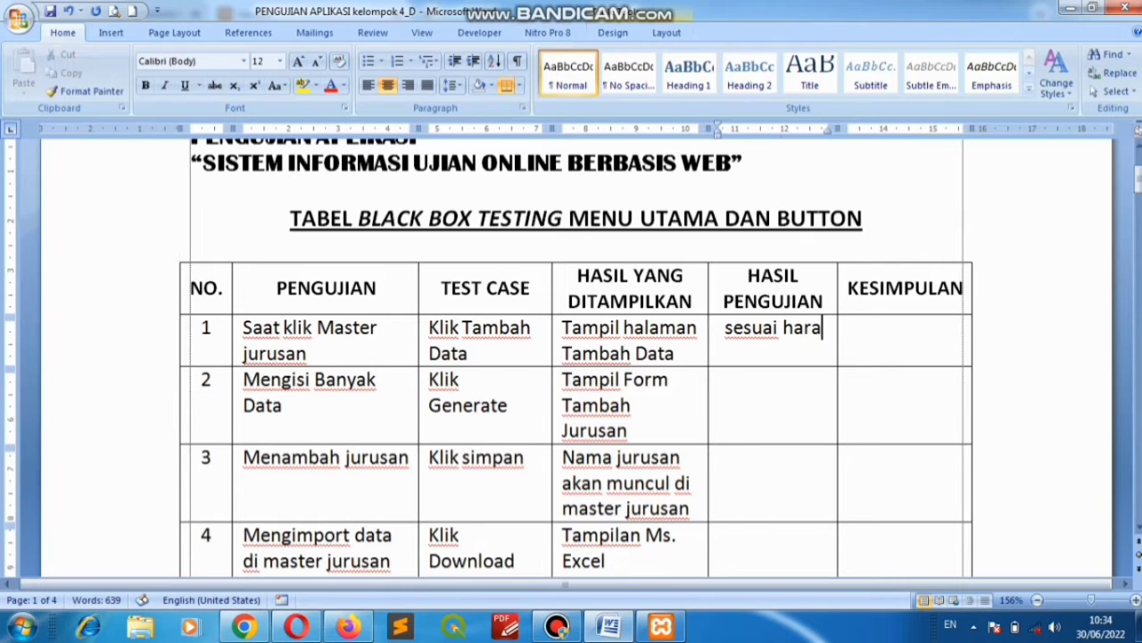
text(pan)
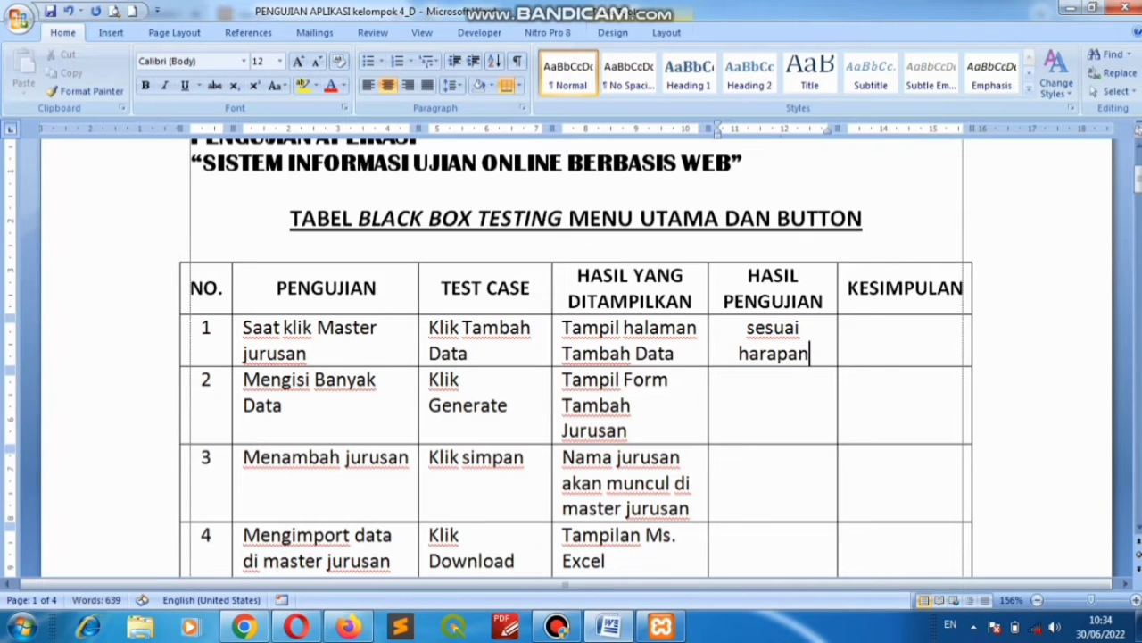
- Enter "valid" as the KESIMPULAN of test 1
click(872, 347)
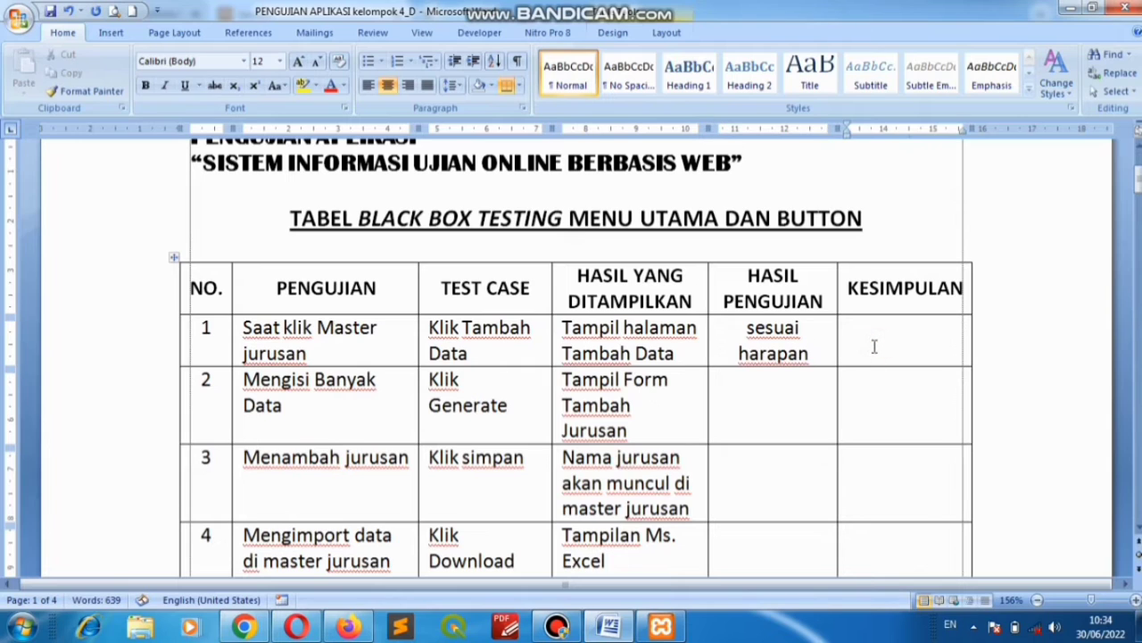
text(valid)
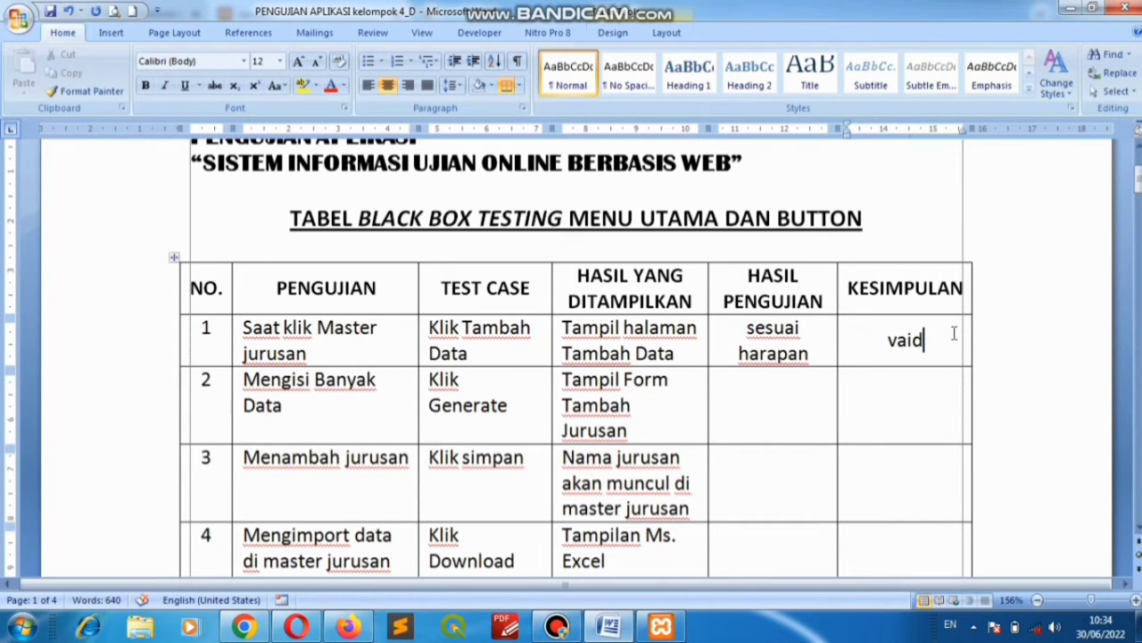
click(907, 341)
text(l)
- Switch to Chrome and generate the Tambah Jurusan form for 1 entry
click(745, 400)
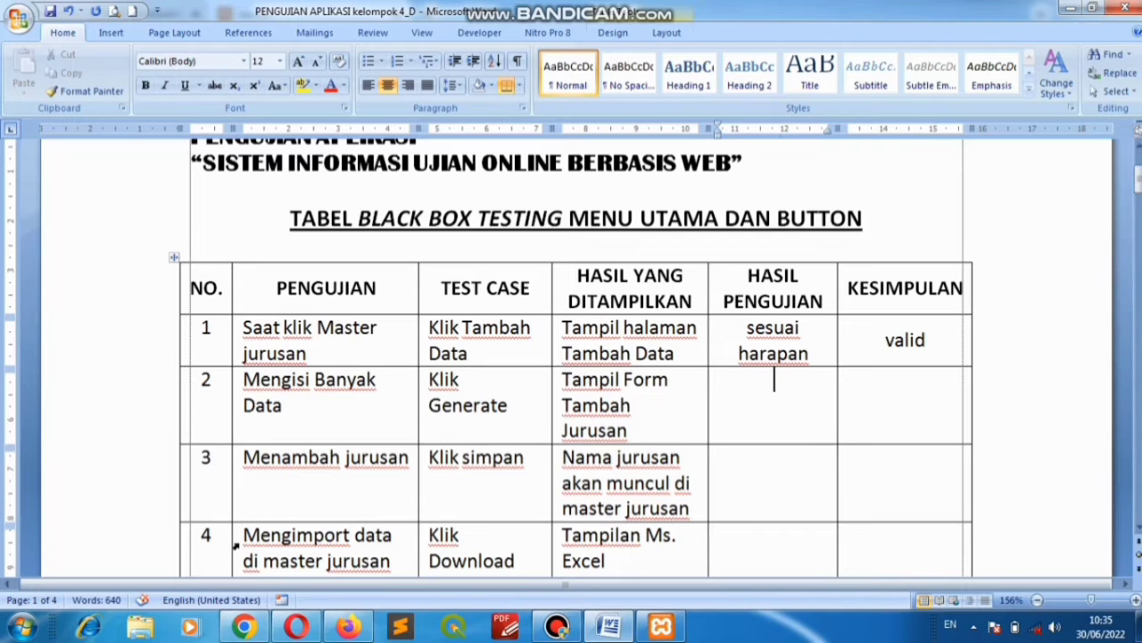
mouse_move(251, 623)
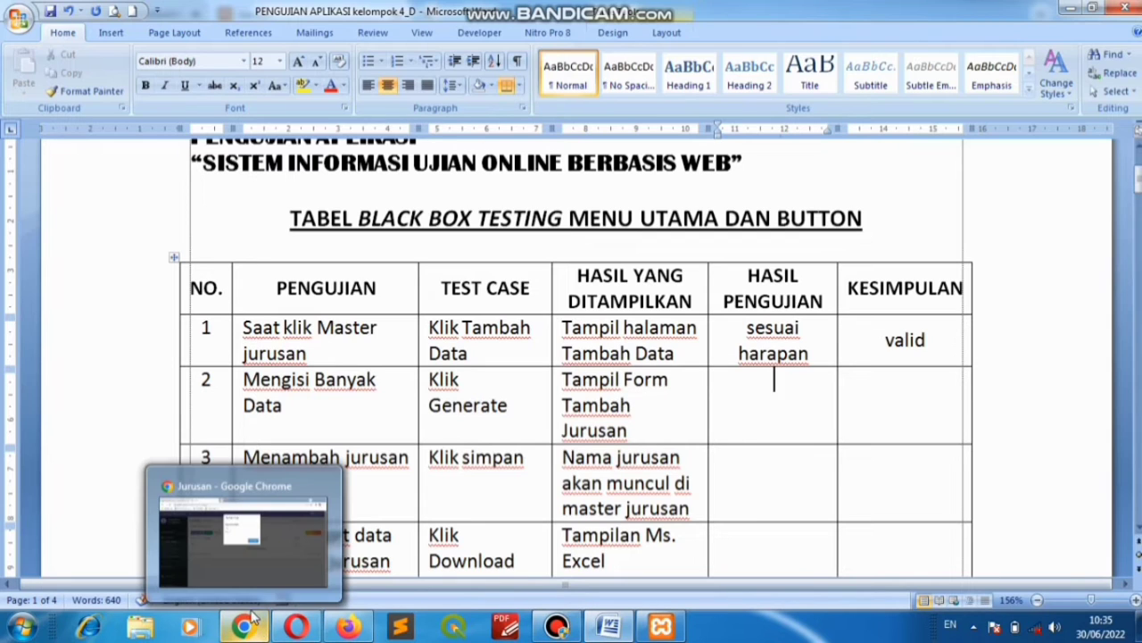
click(291, 543)
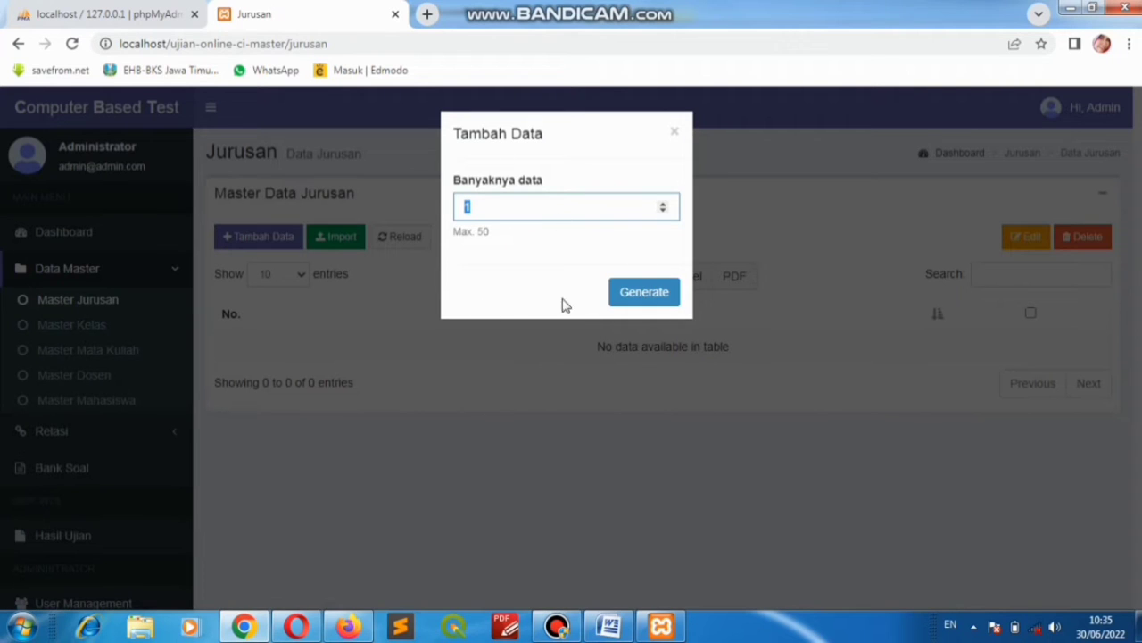
click(621, 304)
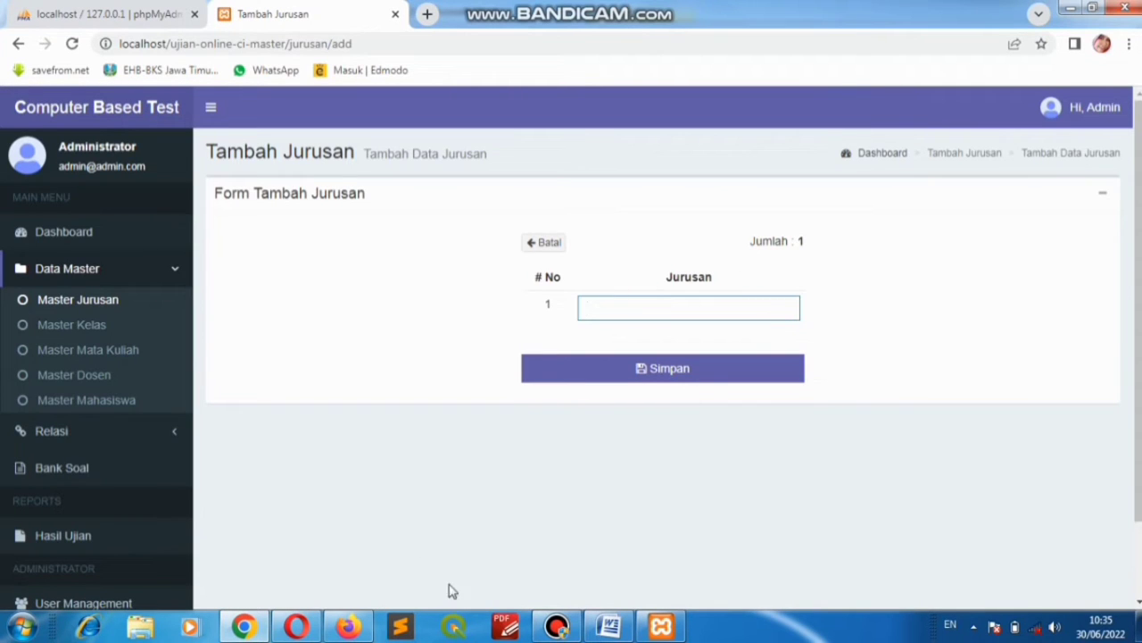
- Back in the Word table, copy test 1's "sesuai harapan" and "valid" cells into the row of test 2
click(607, 624)
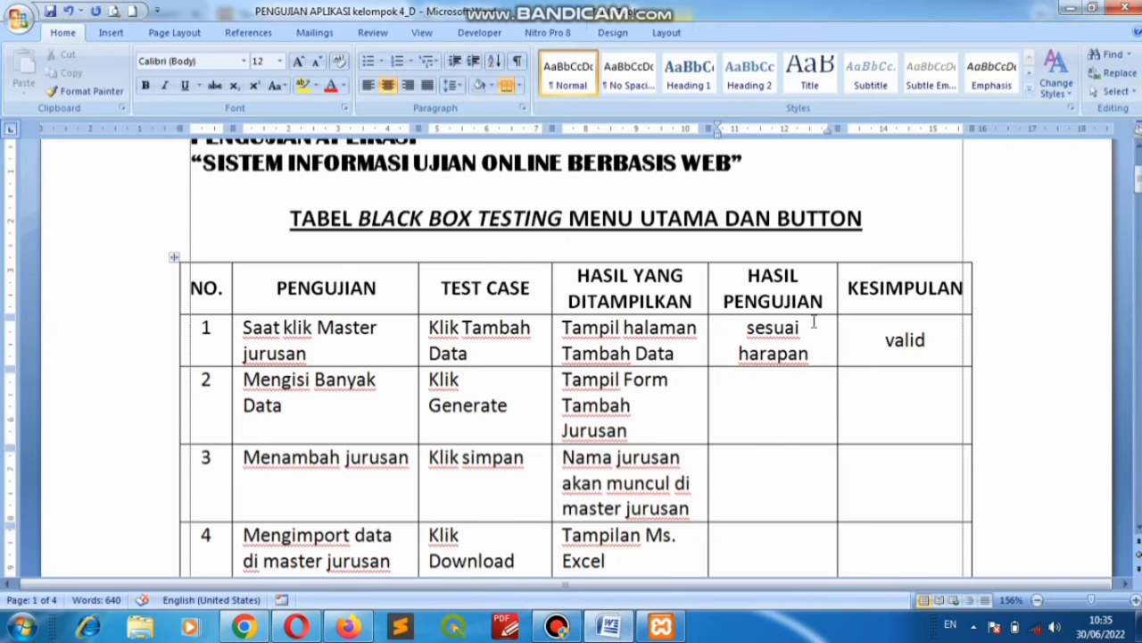
drag(740, 326, 912, 353)
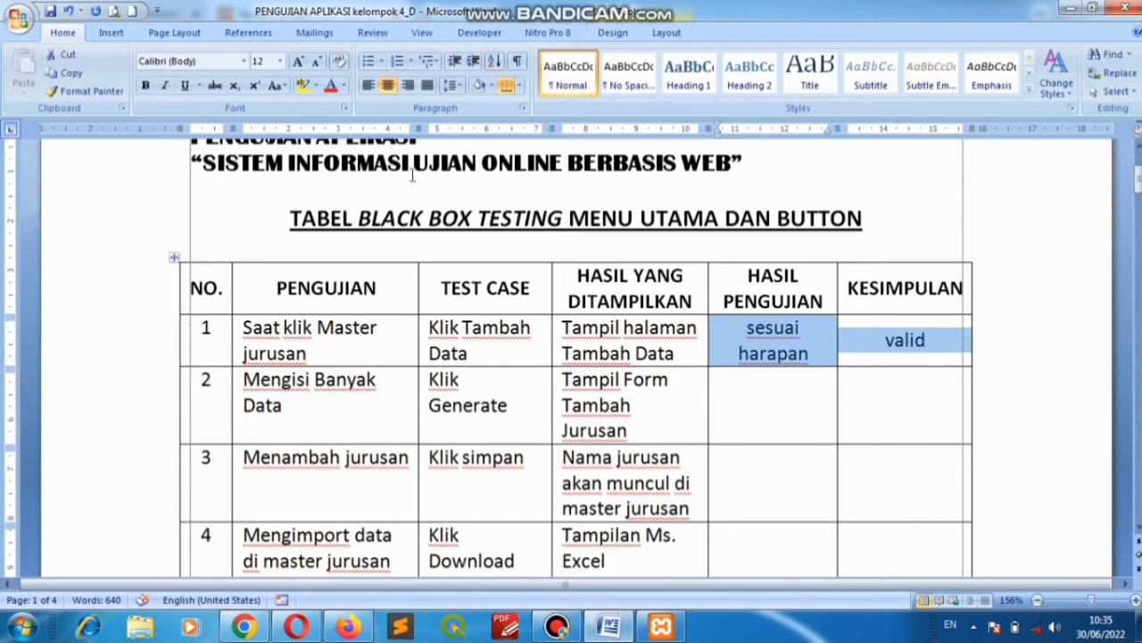
click(68, 77)
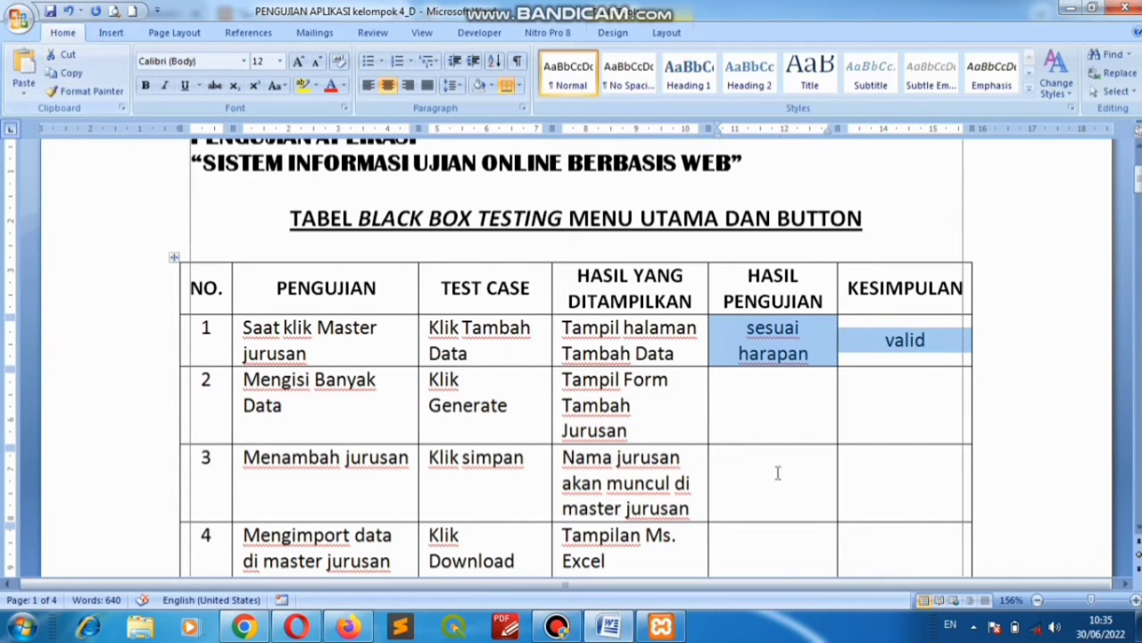
click(776, 399)
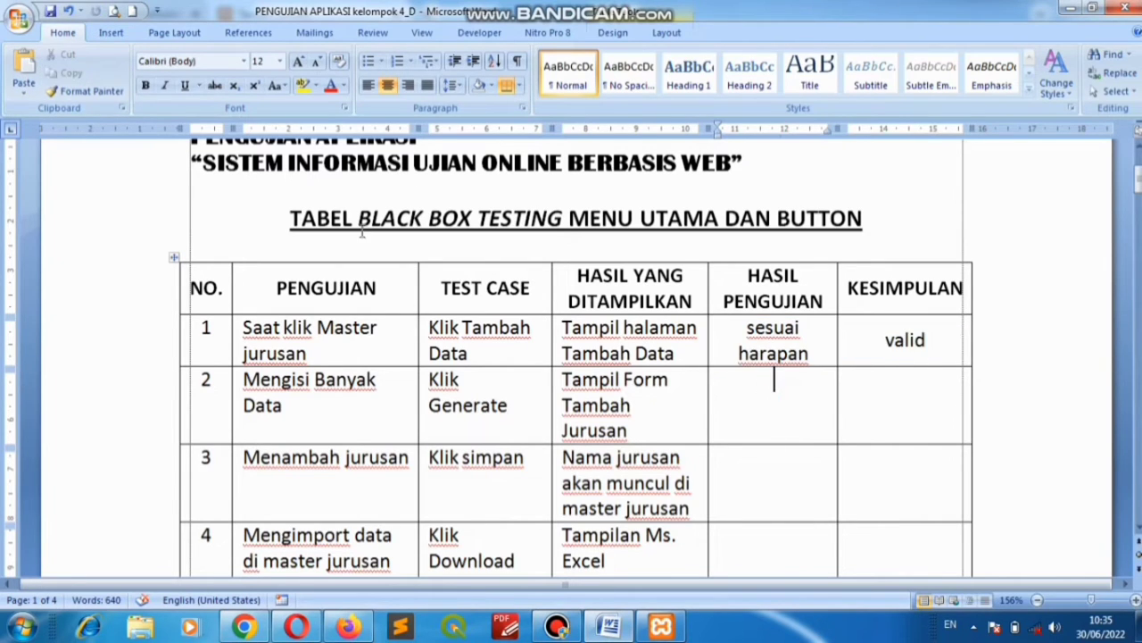
click(24, 72)
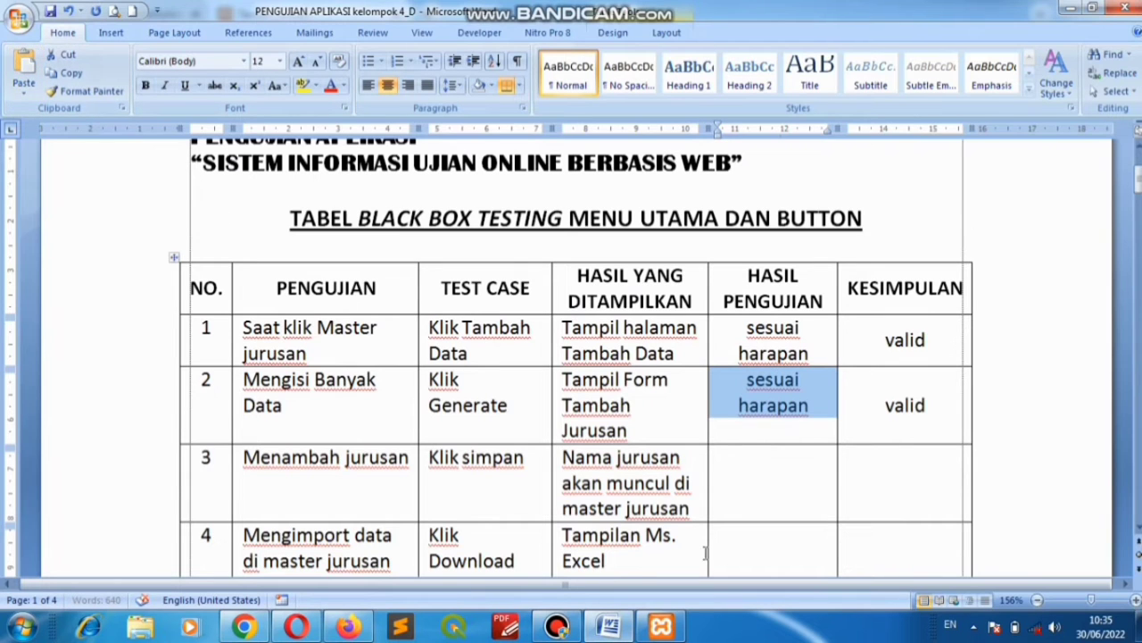
- Switch to Chrome, fill in "teknik informatika" as the new jurusan and save it
scroll(544, 491, down, 1)
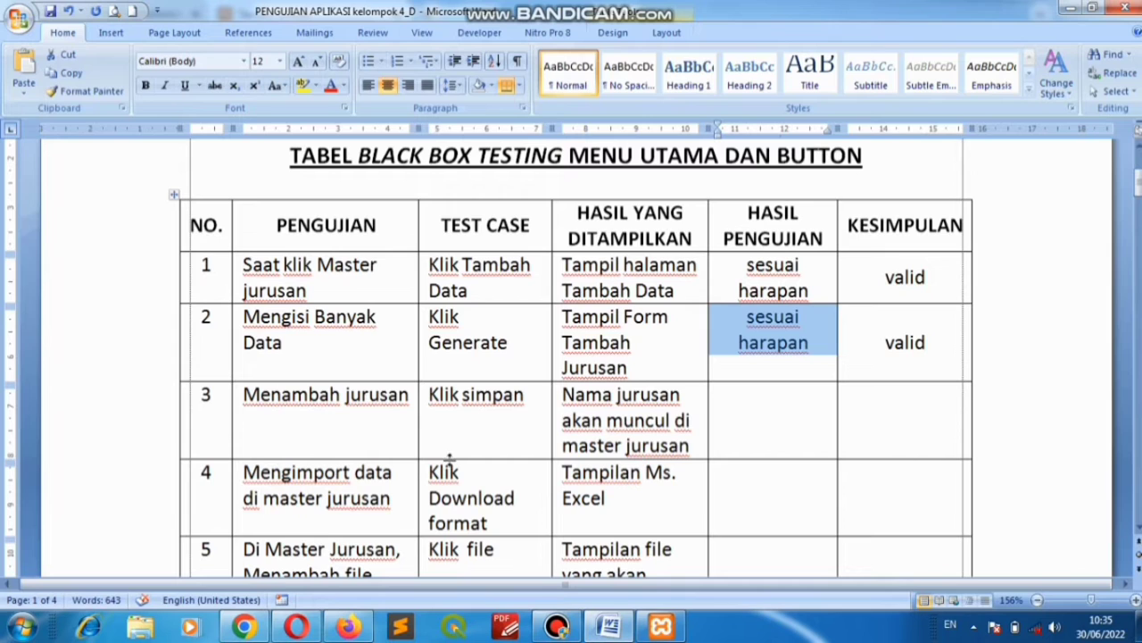
click(243, 627)
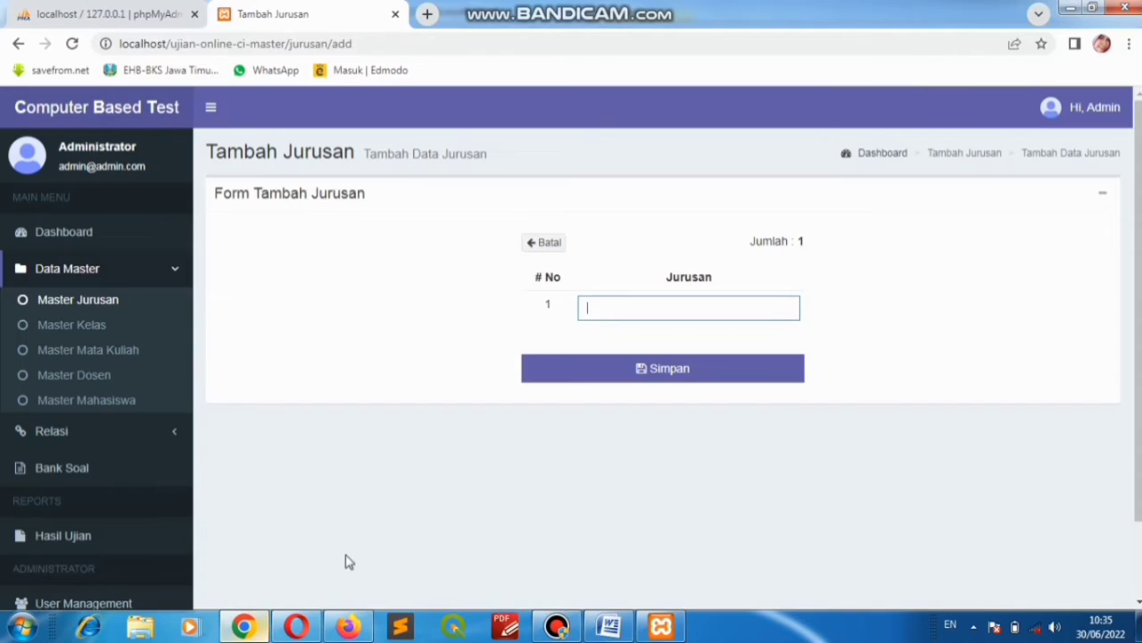
click(610, 311)
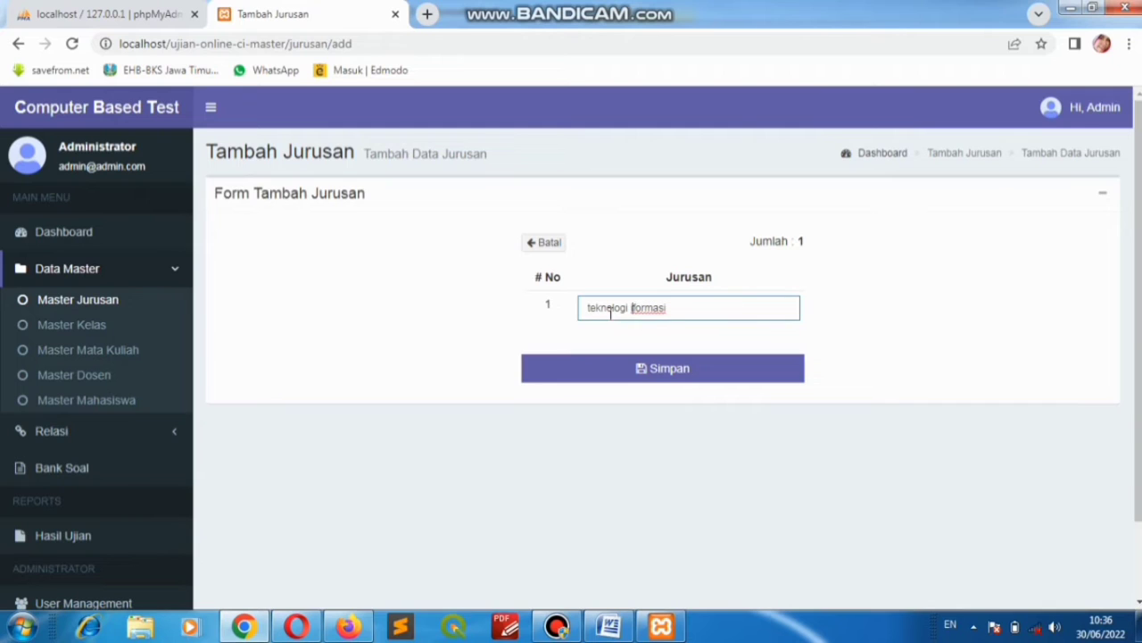
text(n)
click(724, 306)
click(675, 383)
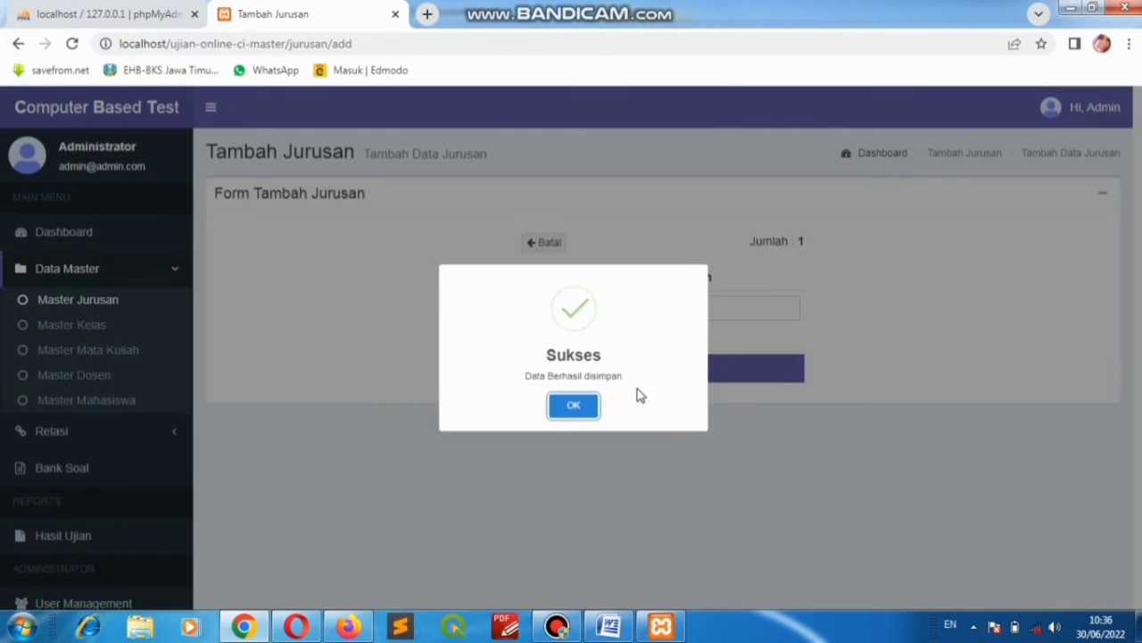
click(581, 404)
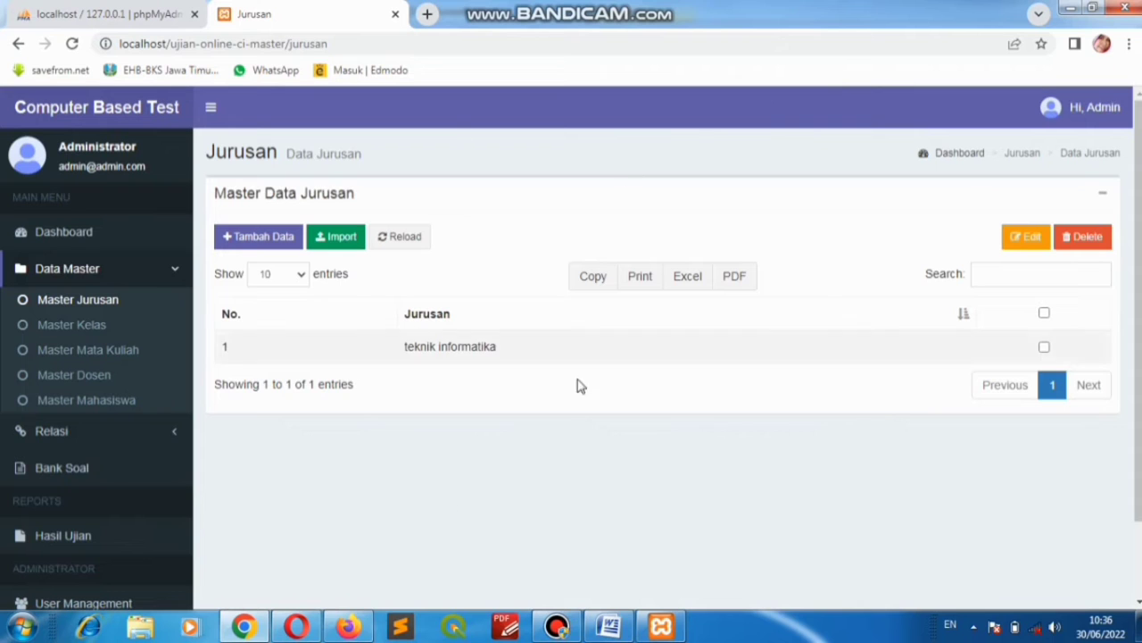
- Return to the Word table and paste the copied "sesuai harapan" and "valid" results into the row of test 3
click(246, 628)
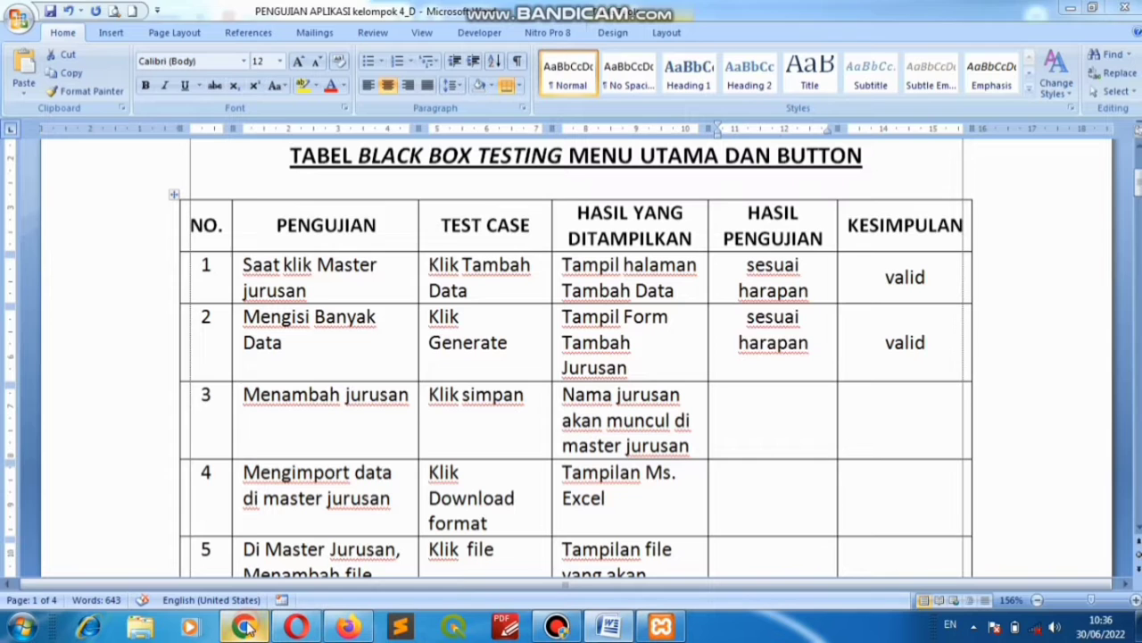
click(757, 403)
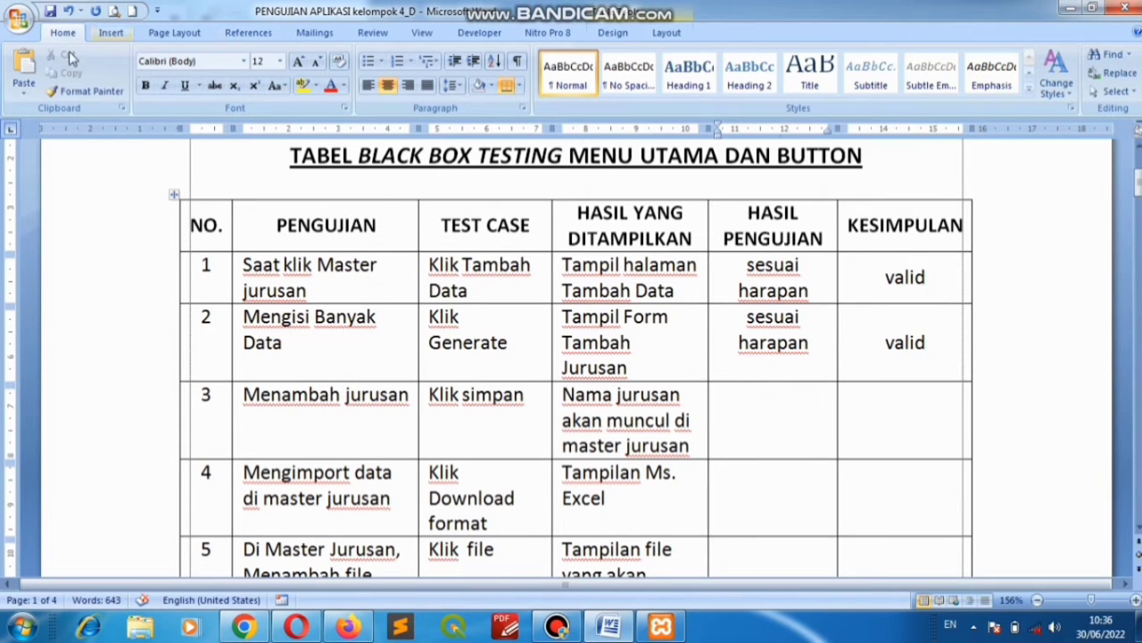
click(24, 67)
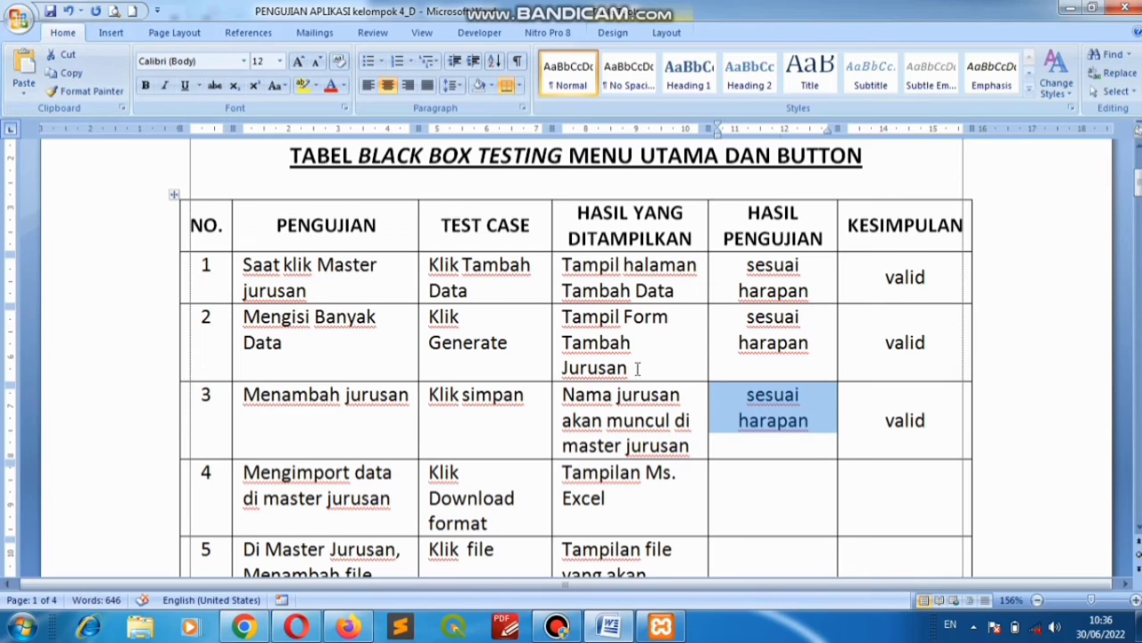
- Check test 4 in the Word table, switch to Chrome and download the import format from the Import Jurusan page
scroll(493, 397, down, 1)
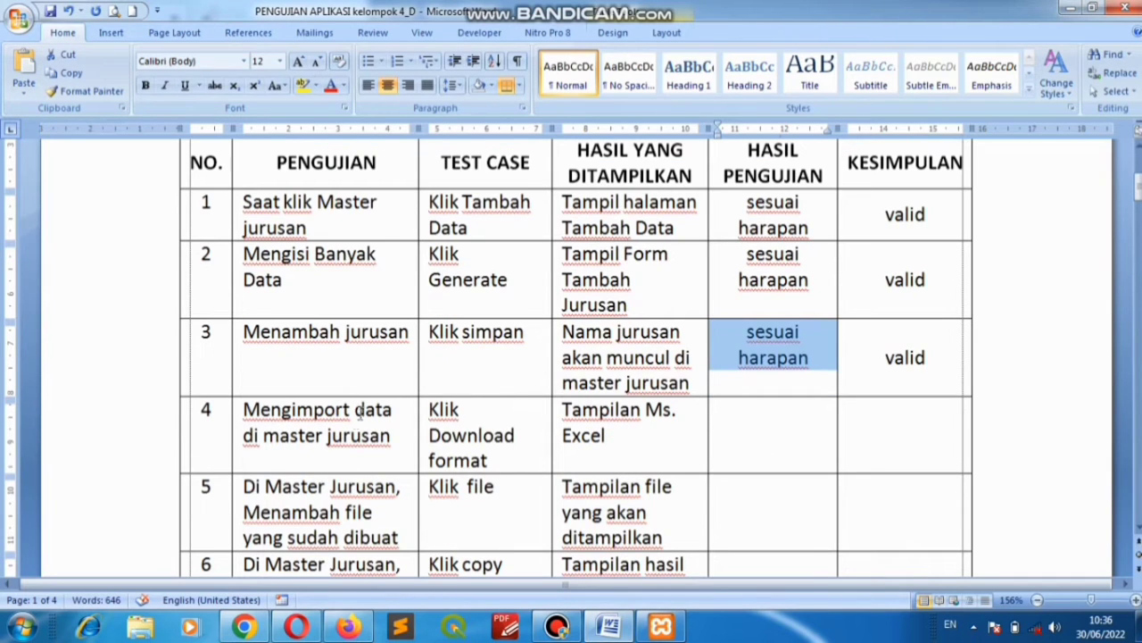
drag(360, 409, 389, 433)
click(456, 432)
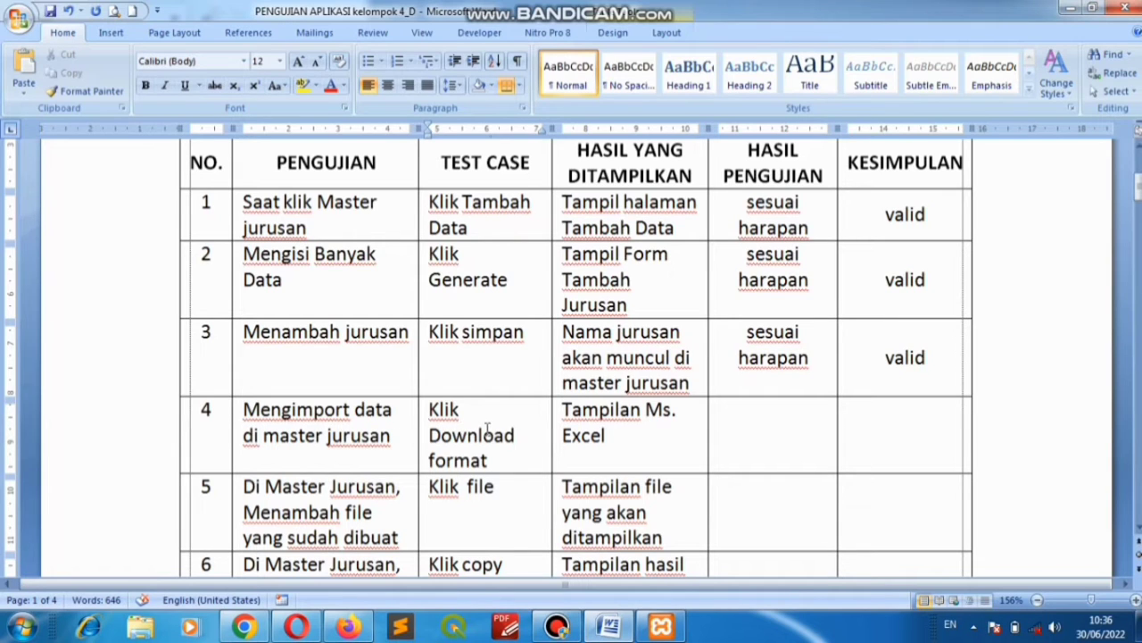
click(246, 627)
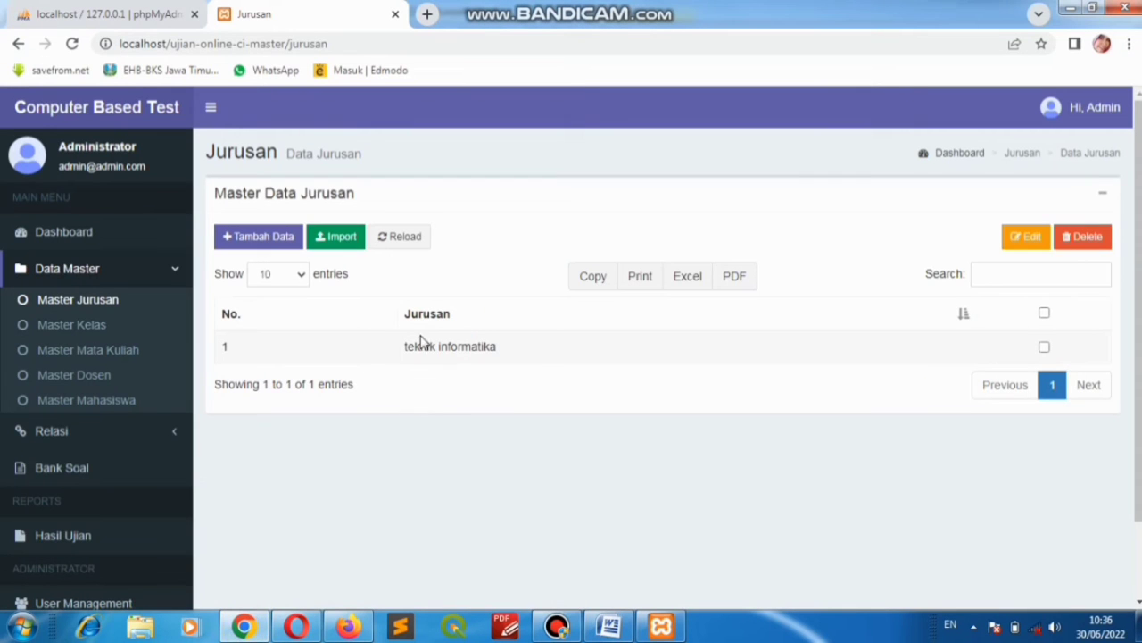
click(342, 239)
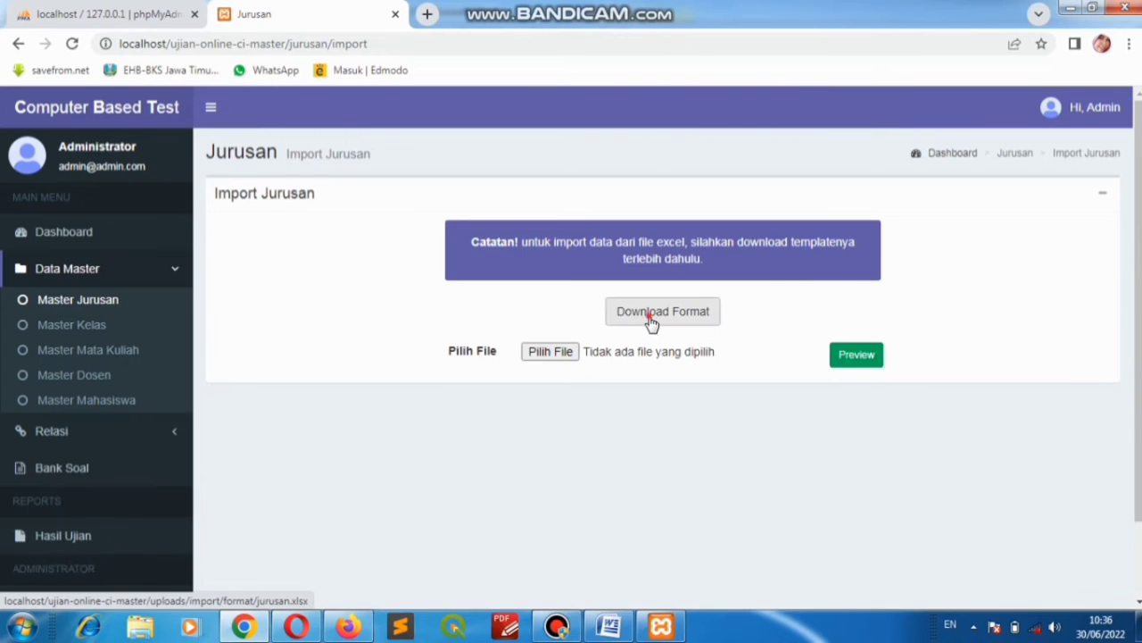
click(650, 321)
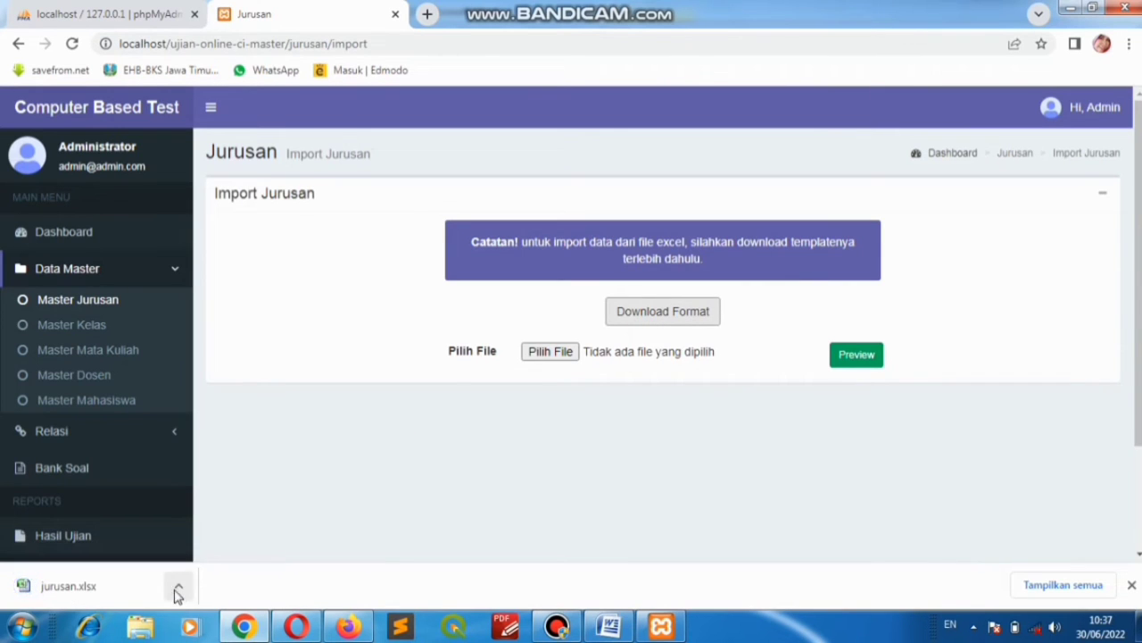
- Show the downloaded jurusan.xlsx in its folder and open it in Excel
click(180, 589)
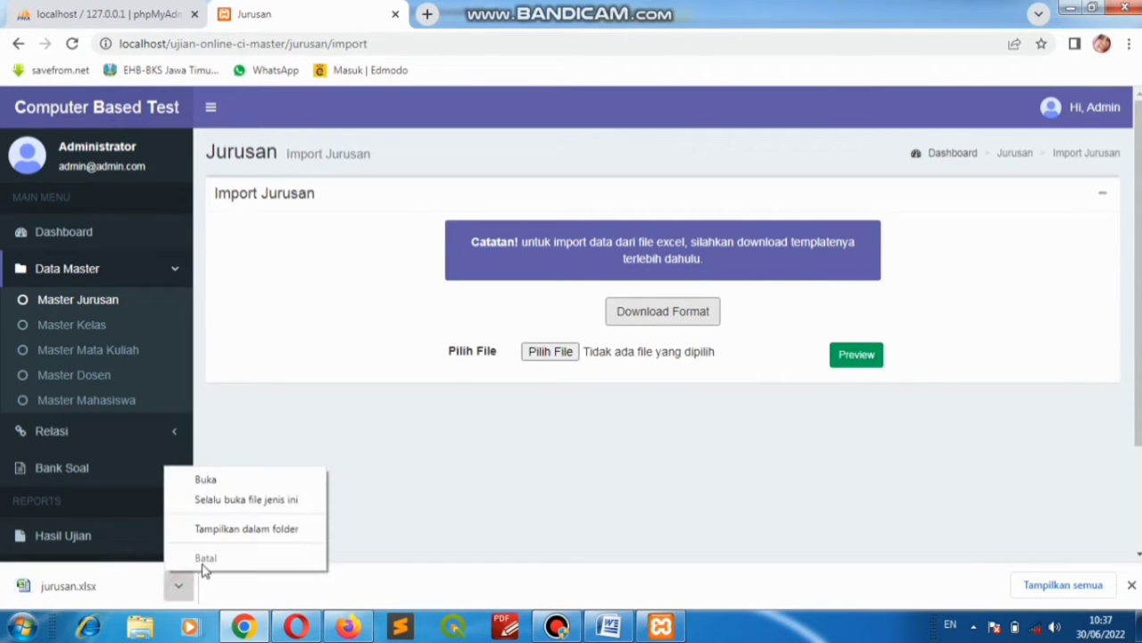
click(223, 529)
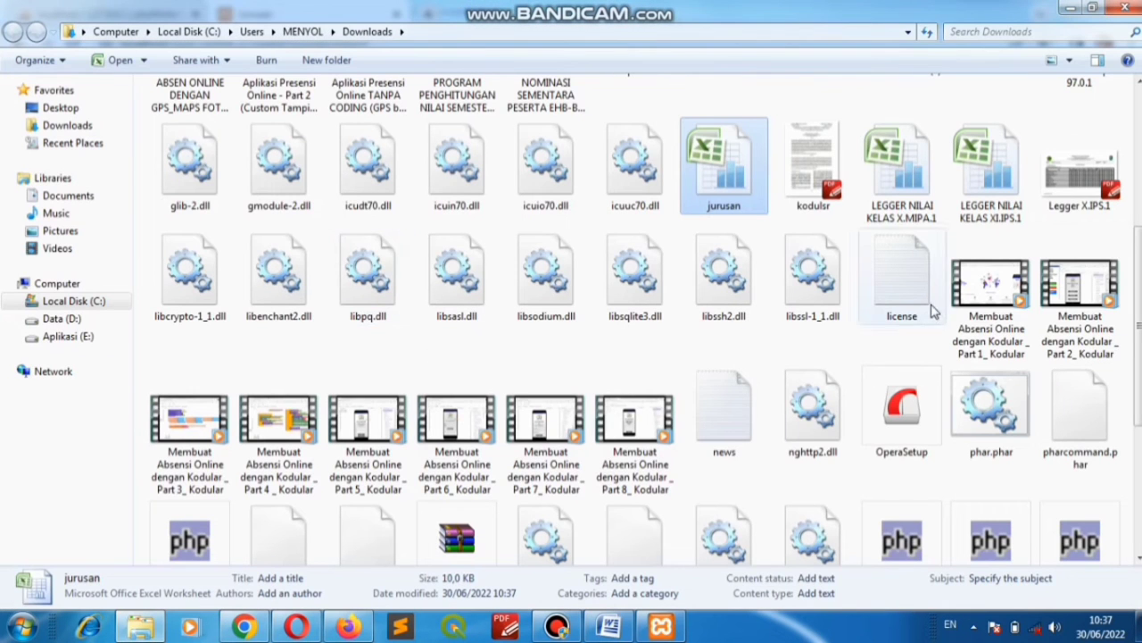
click(725, 174)
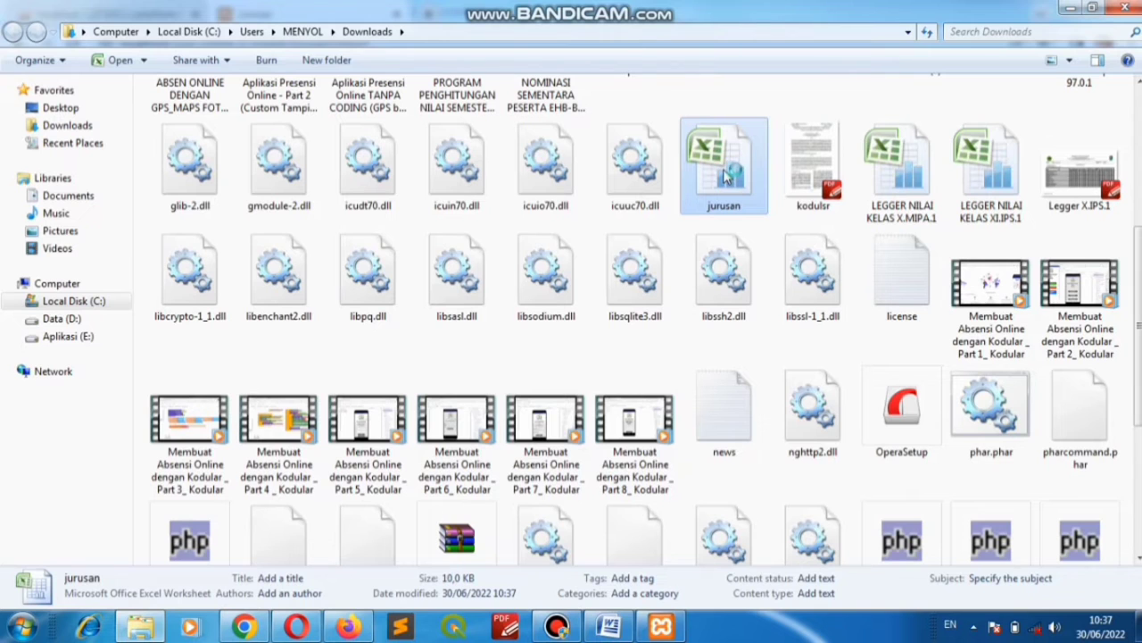
double_click(725, 174)
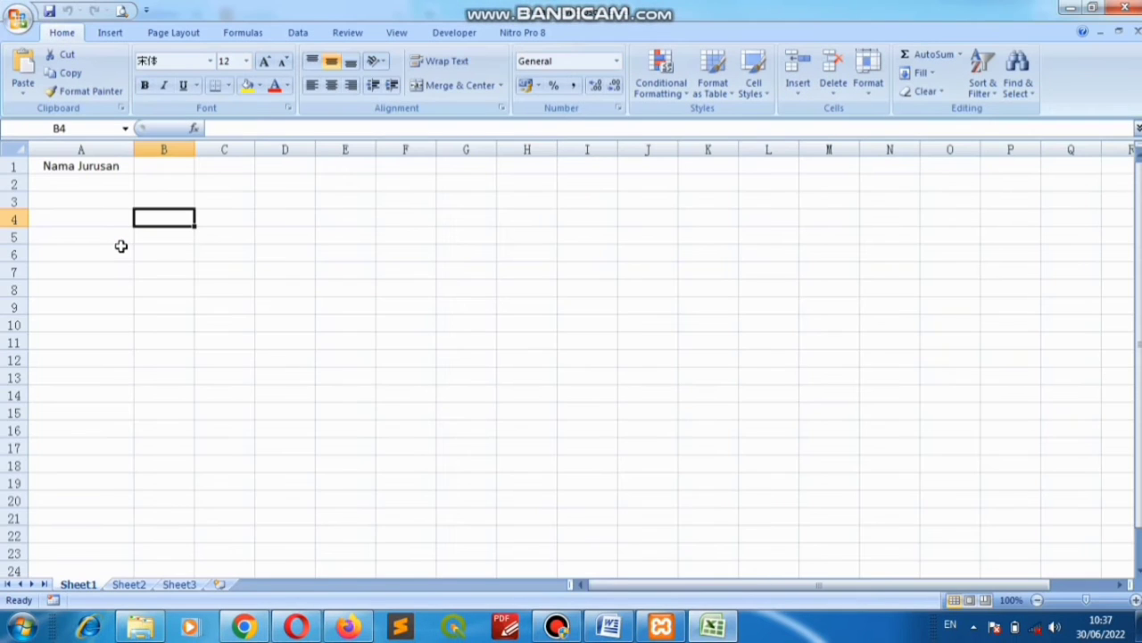
- Enter "teknik informatika" in cell A2 under Nama Jurusan
click(85, 184)
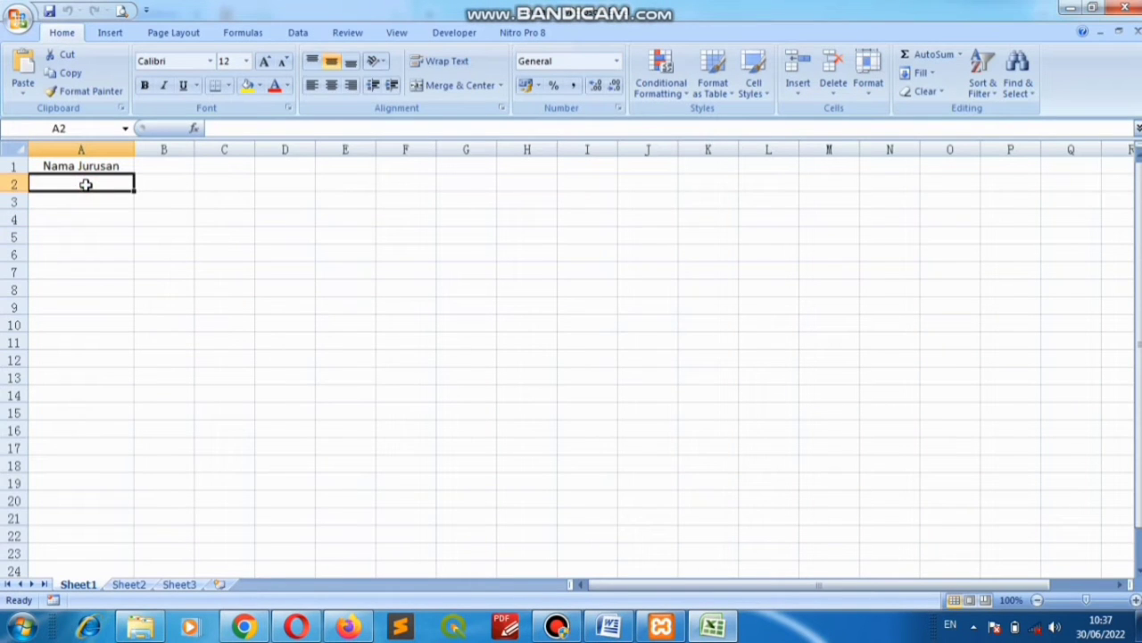
text(tekn)
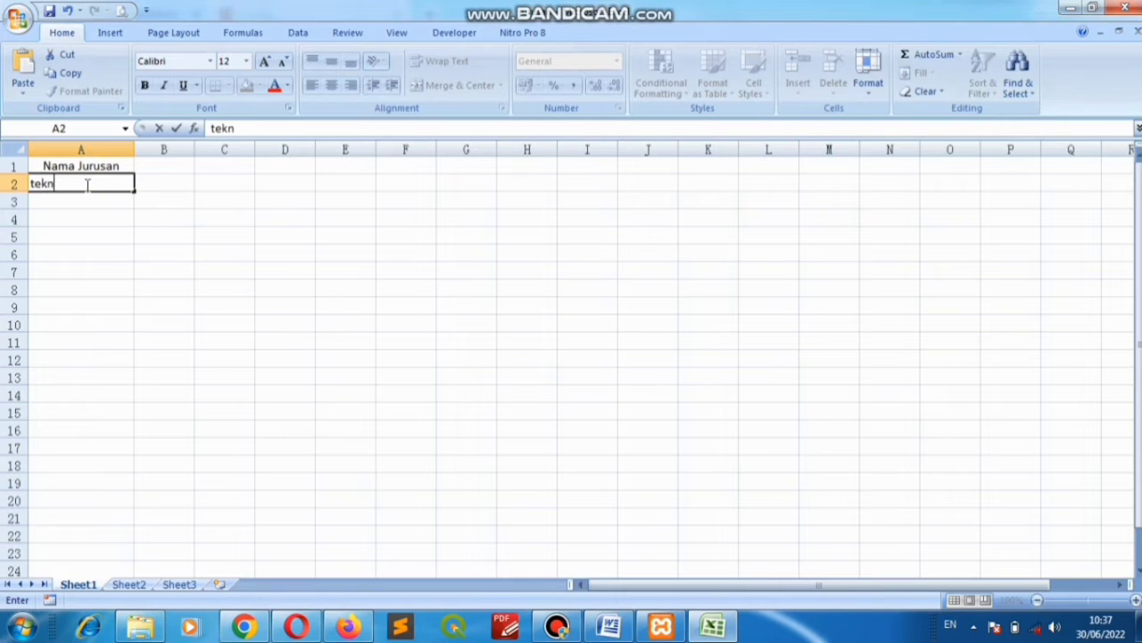
text(olog)
key(BackSpace)
key(BackSpace)
key(BackSpace)
key(BackSpace)
key(BackSpace)
text(ik informat)
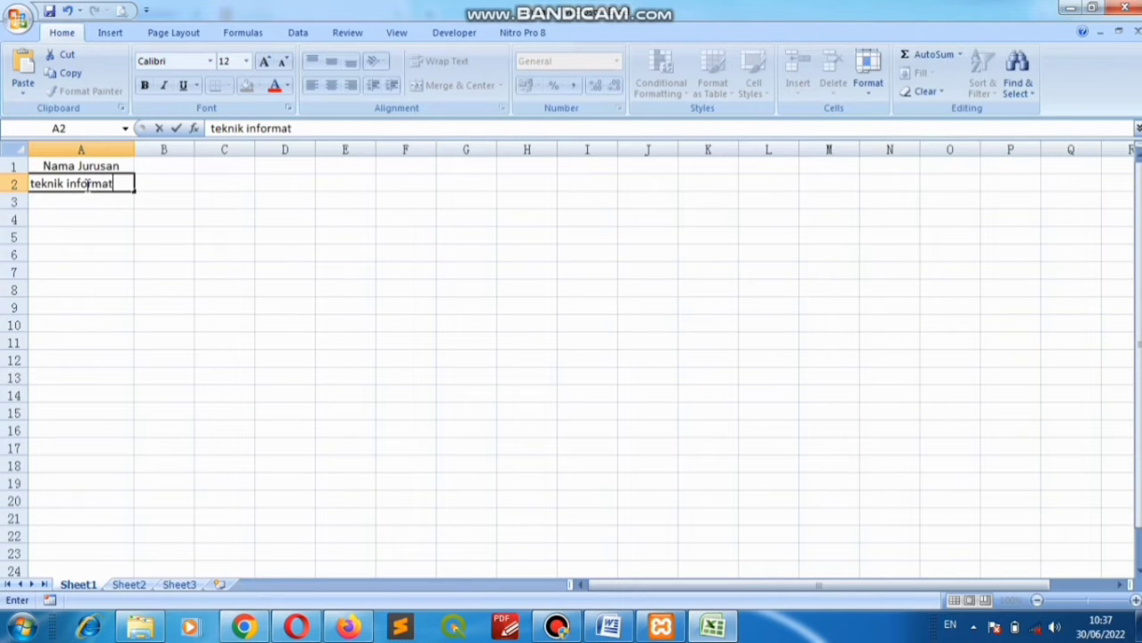
text(ika)
key(Return)
- Enter "sistem informasi" in cell A3, then save and close the jurusan workbook
text(s)
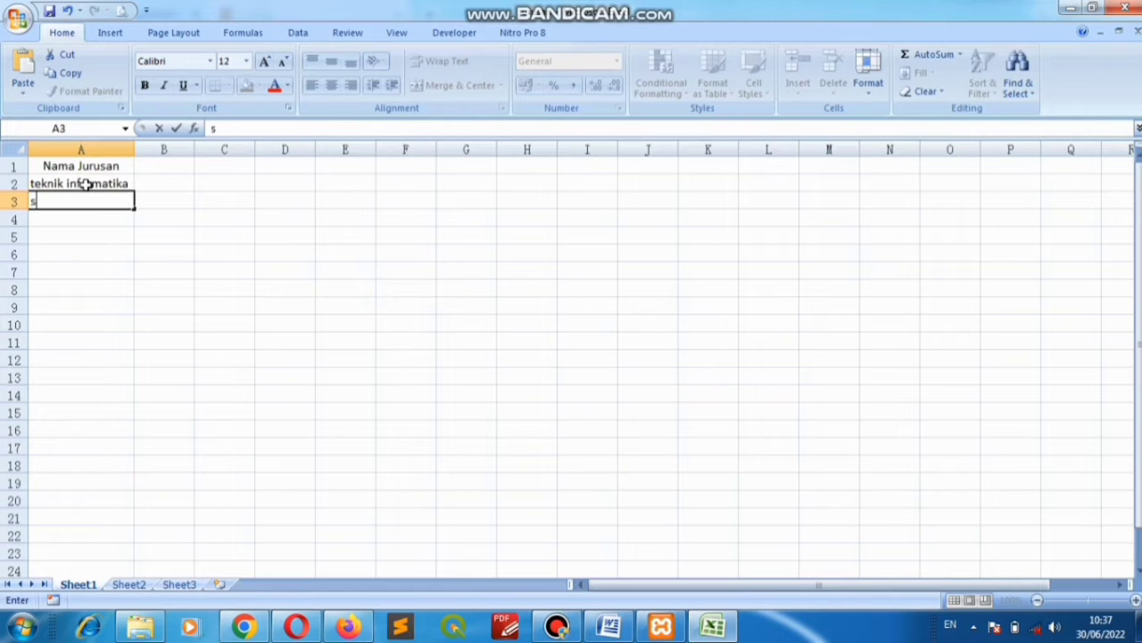
text(istem inf)
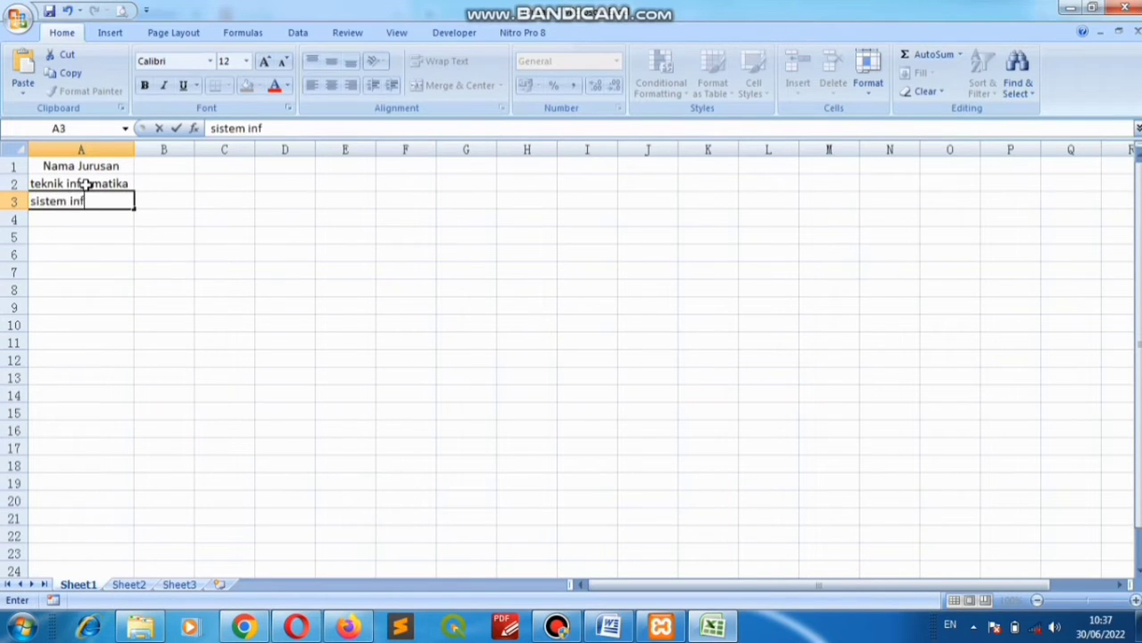
text(ormasi)
click(49, 10)
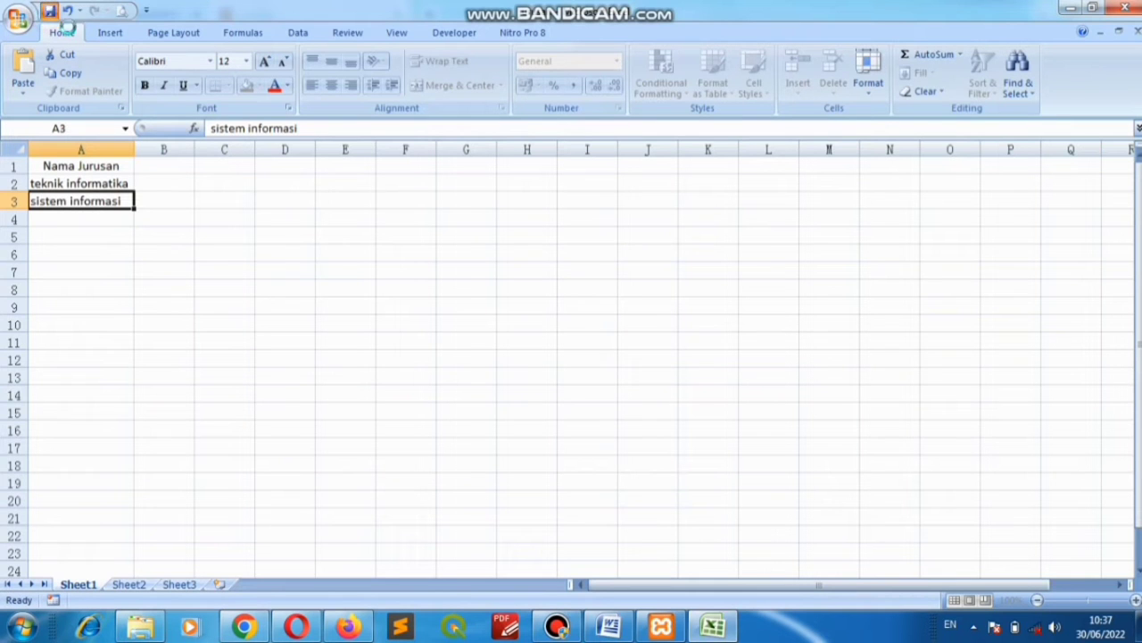
click(1126, 7)
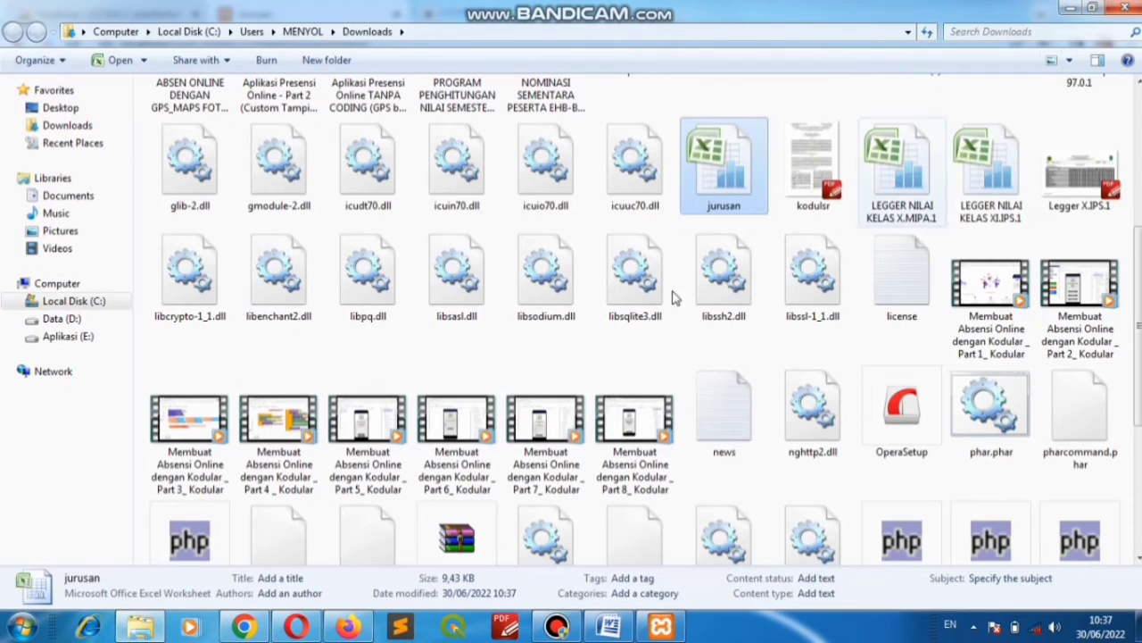
- Return to the Word table and paste the copied "sesuai harapan" and "valid" results into the row of test 4
click(242, 626)
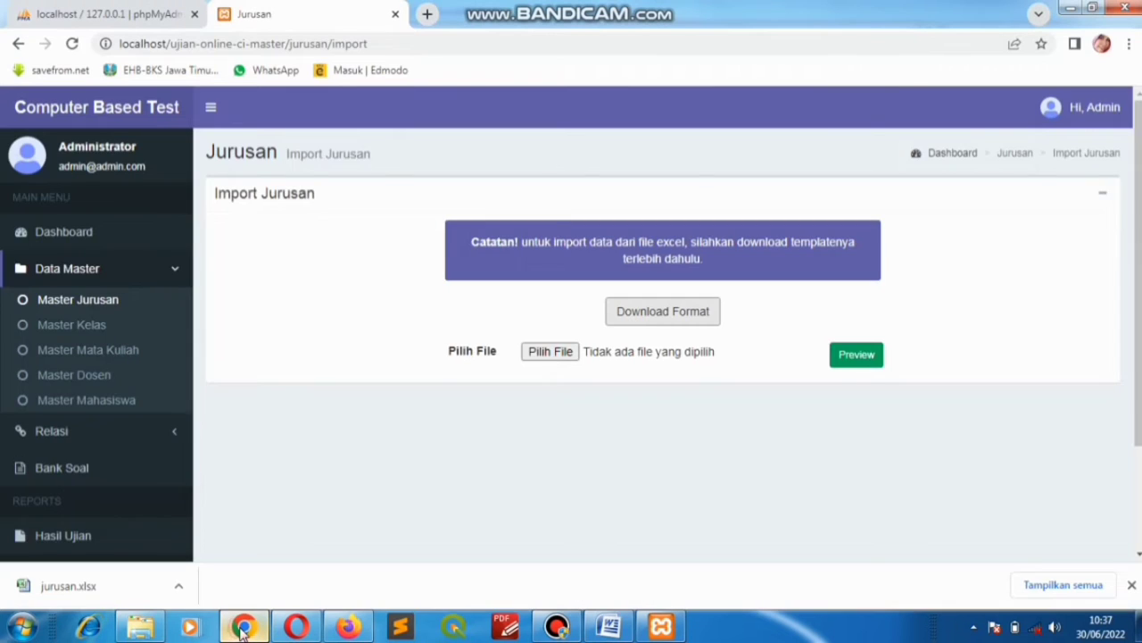
click(609, 626)
click(760, 416)
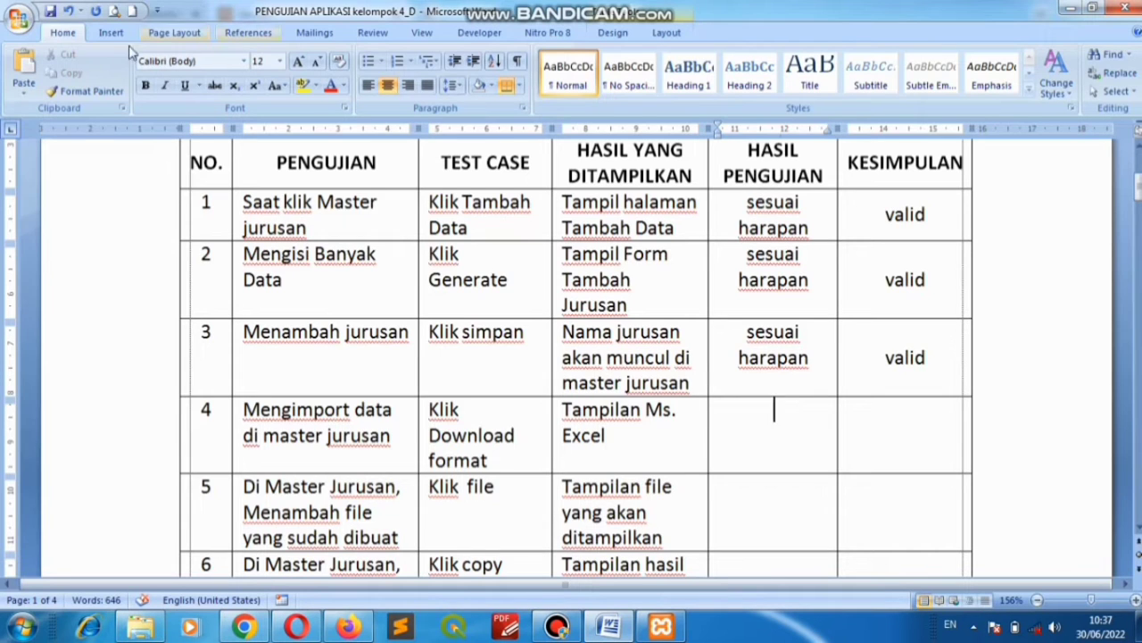
click(27, 61)
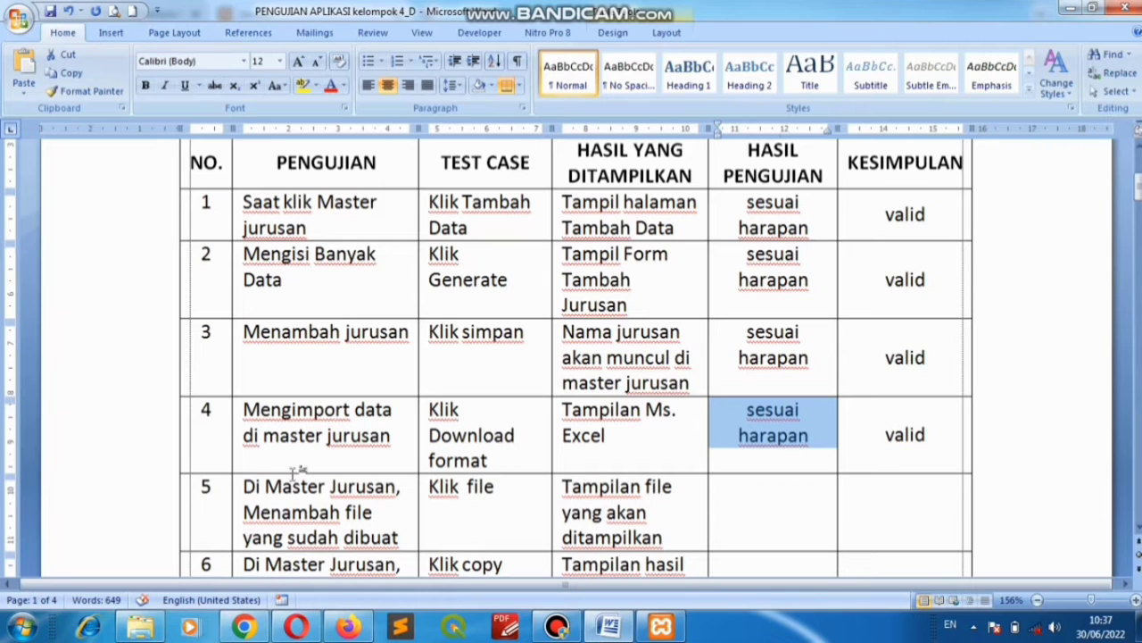
- Switch to Chrome, choose jurusan.xlsx from Downloads as the import file, and preview and import its data
scroll(314, 507, down, 3)
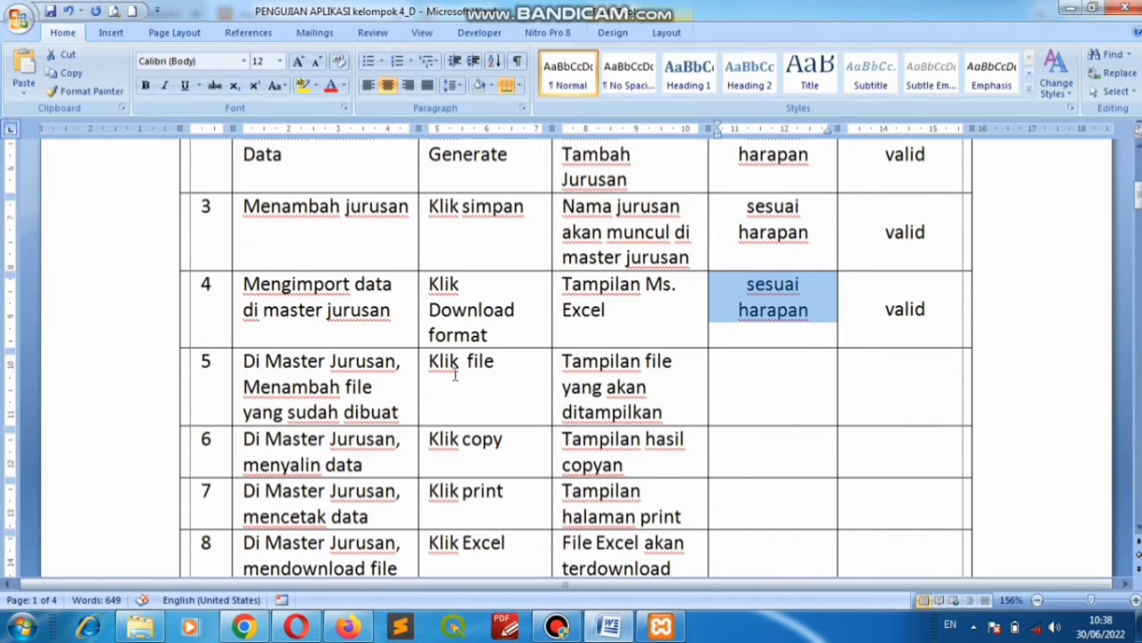
click(235, 631)
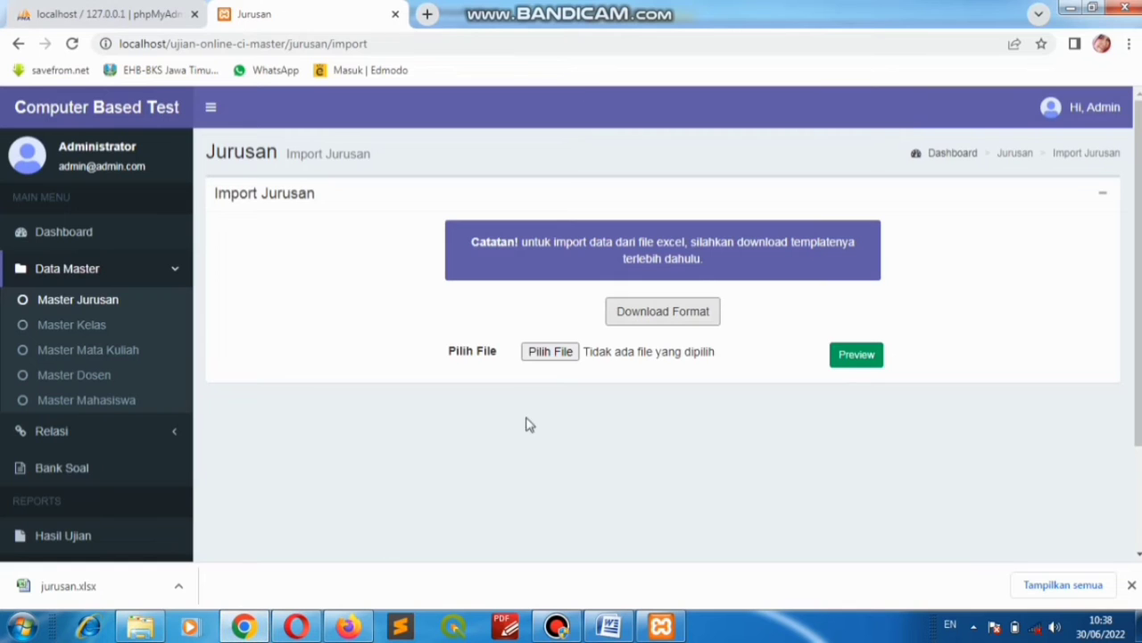
click(548, 359)
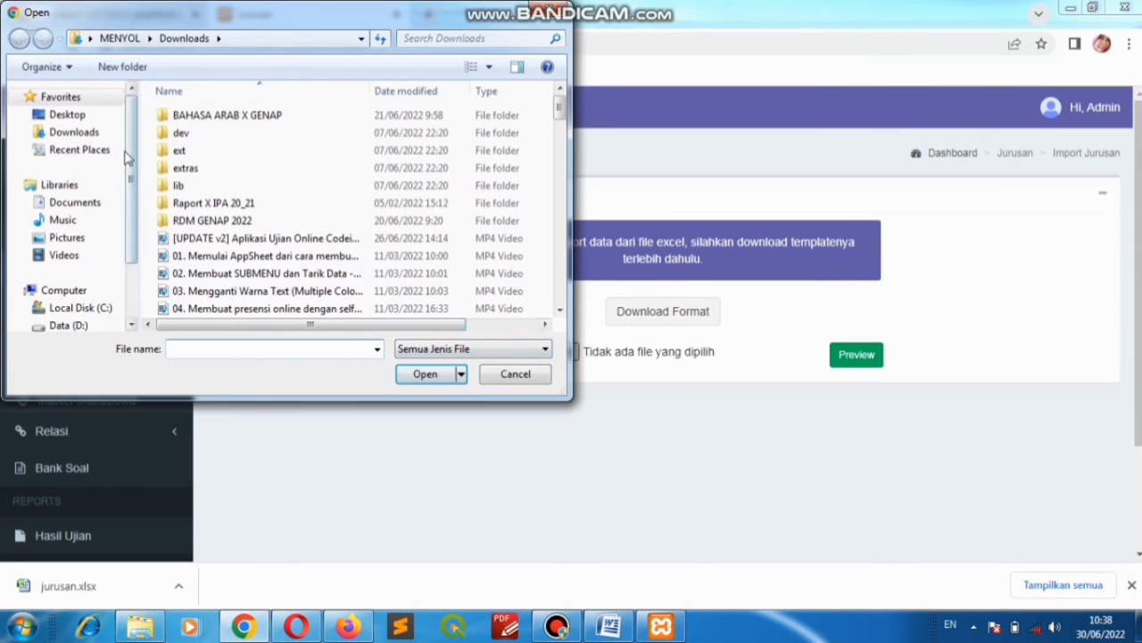
click(93, 134)
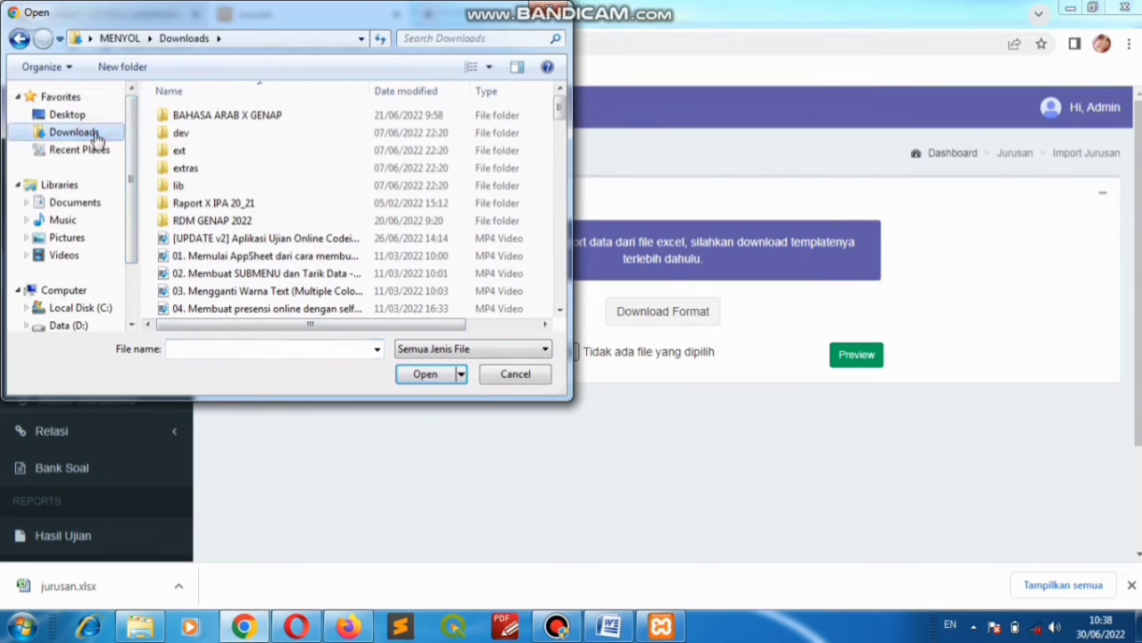
click(239, 243)
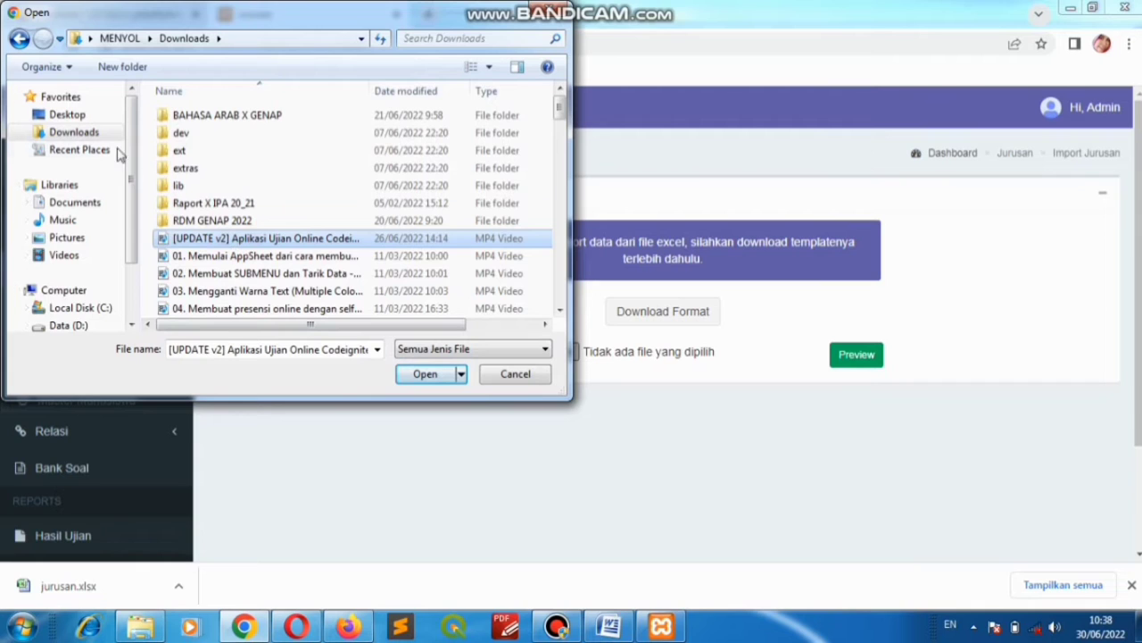
click(251, 256)
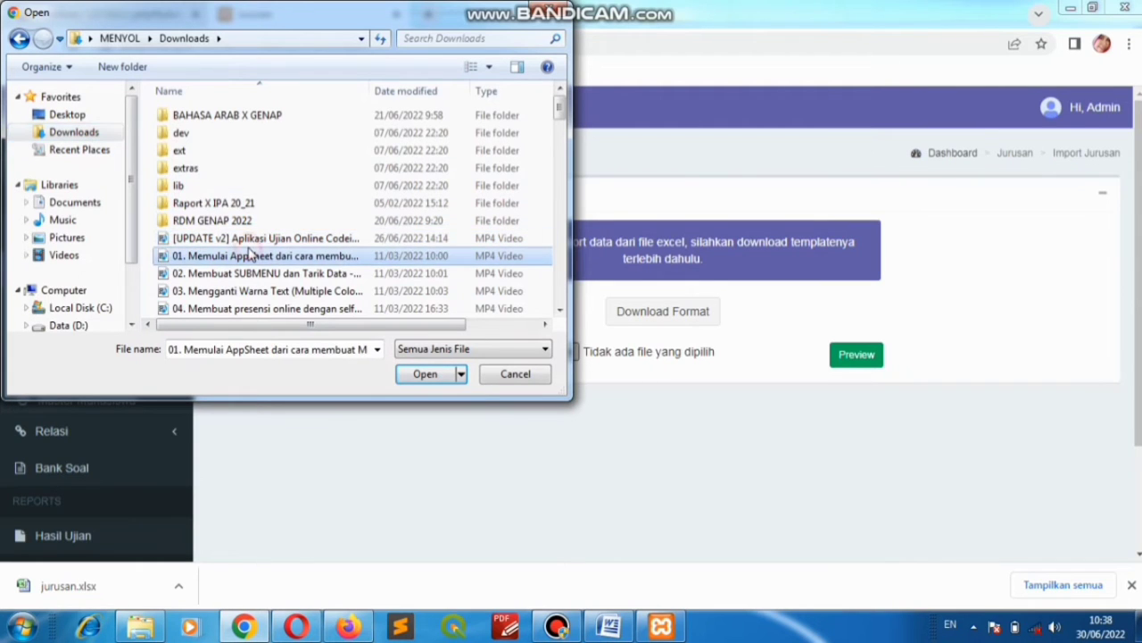
key(j)
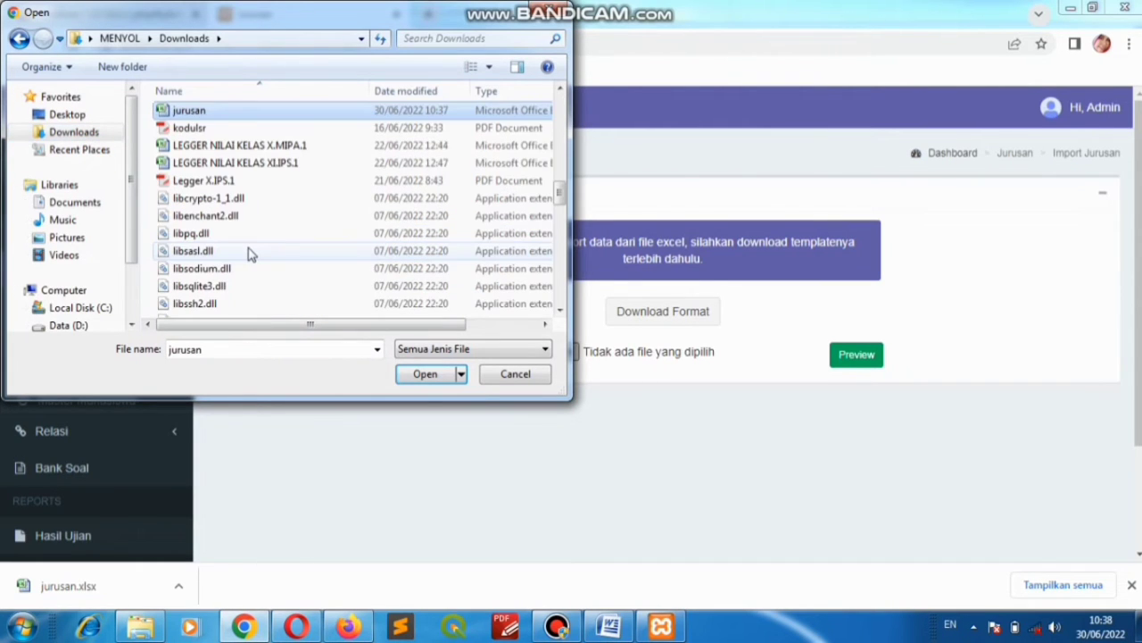
click(190, 111)
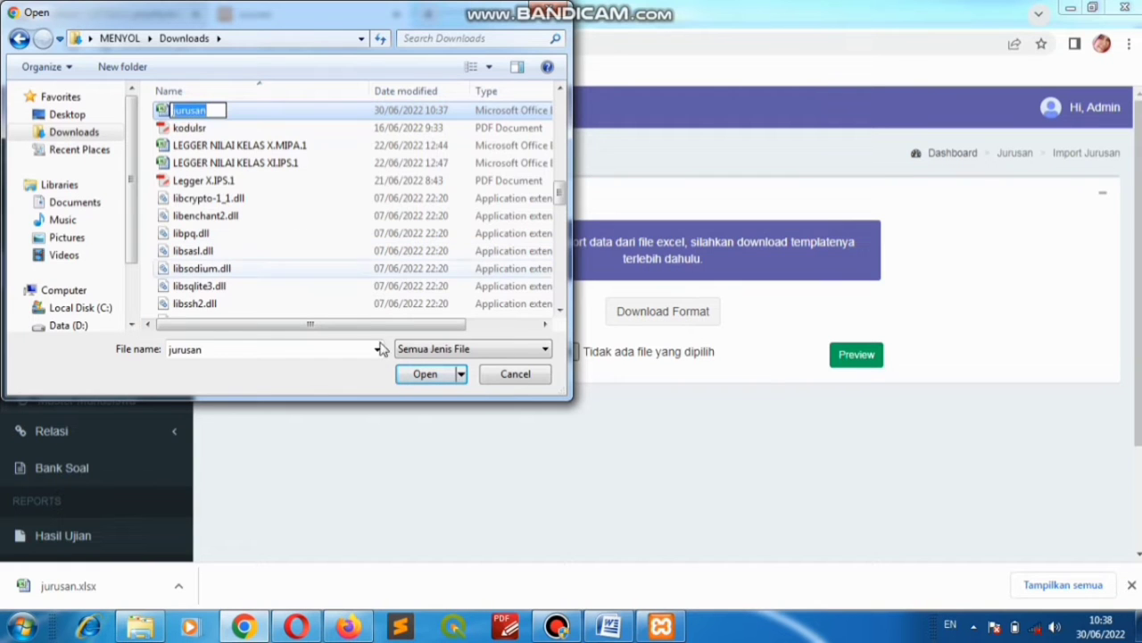
click(239, 145)
click(191, 111)
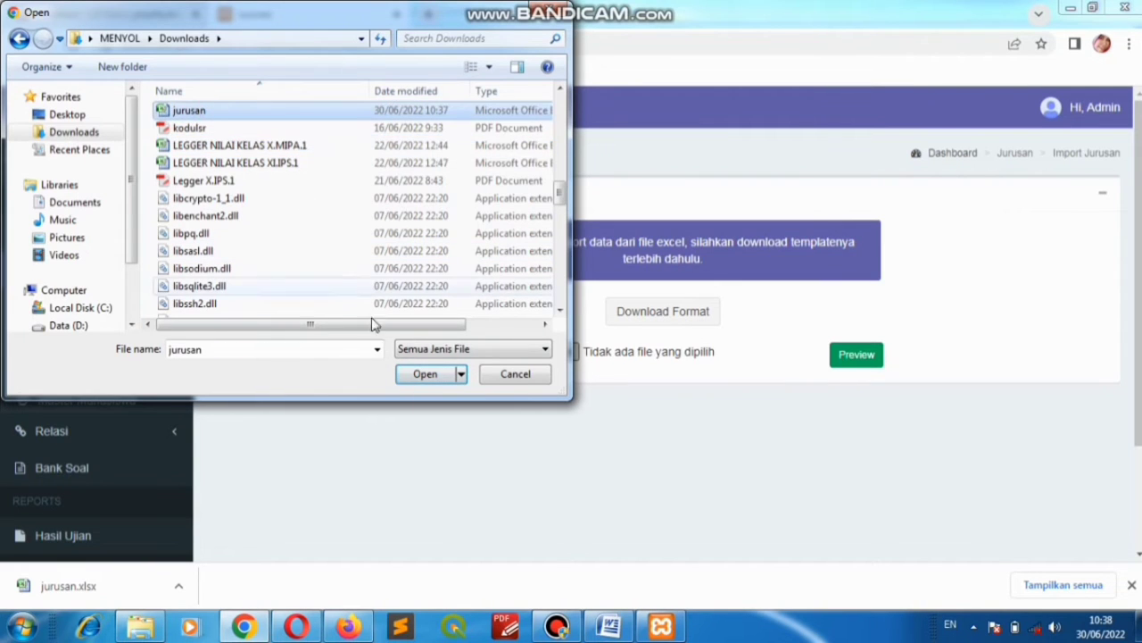
click(415, 374)
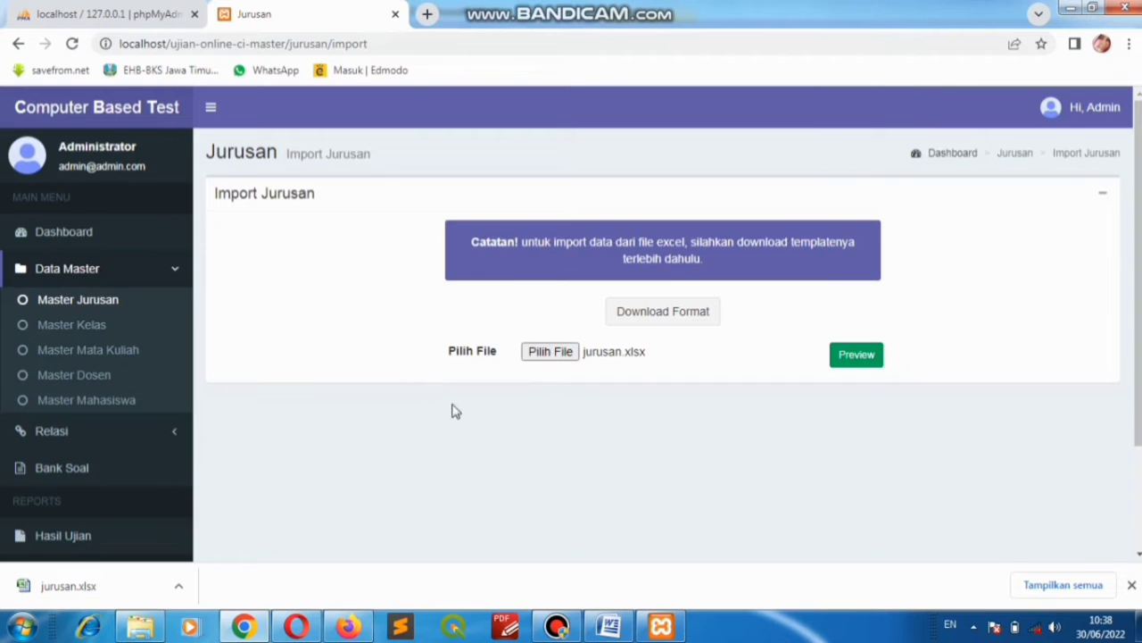
click(861, 362)
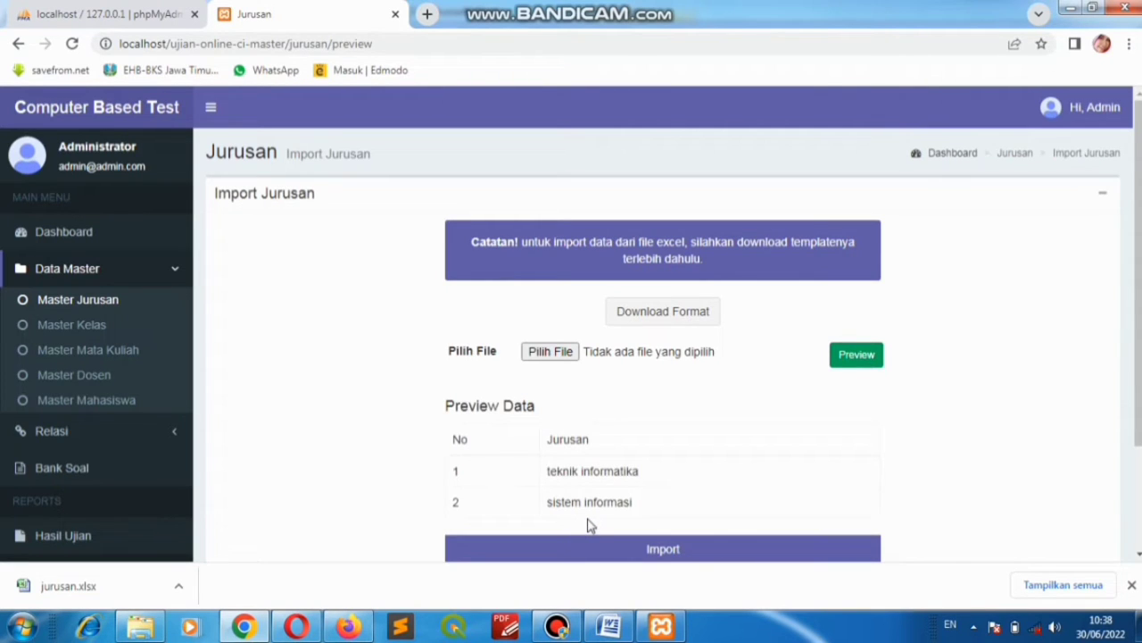
click(636, 559)
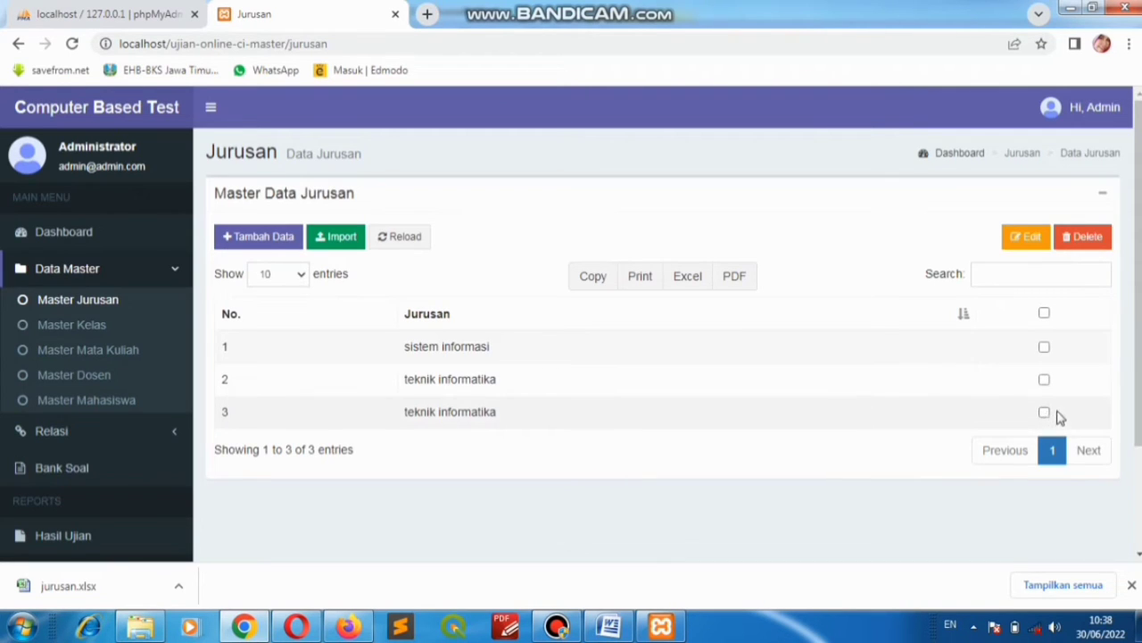
- Select the duplicate "teknik informatika" entry in row 3 of the Master Data Jurusan list and request its deletion
click(1044, 412)
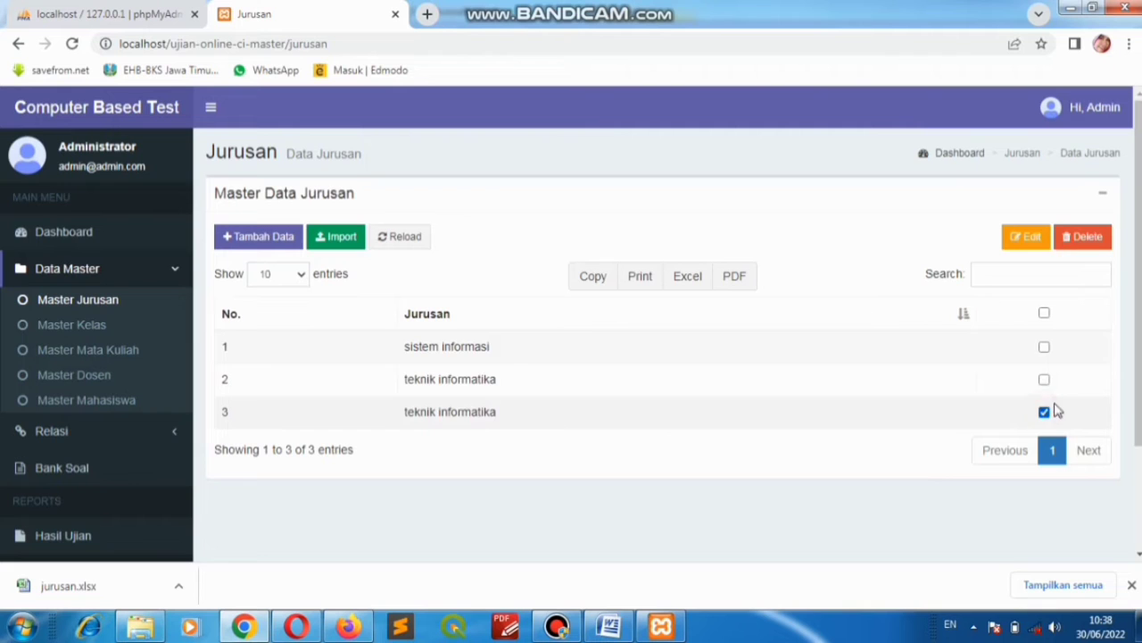
click(1084, 237)
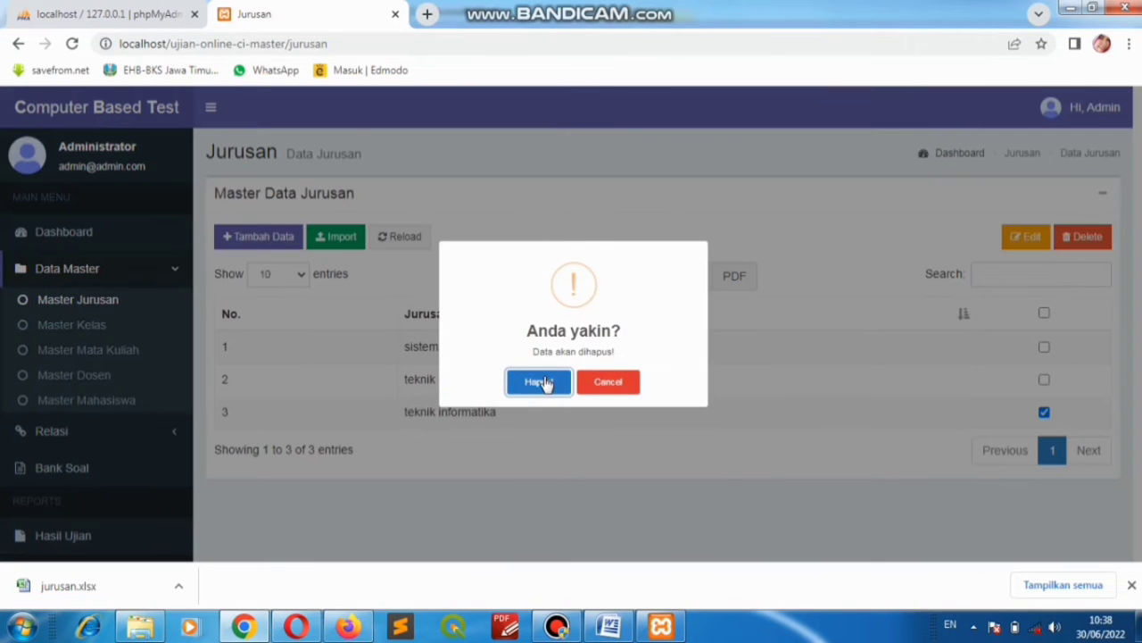